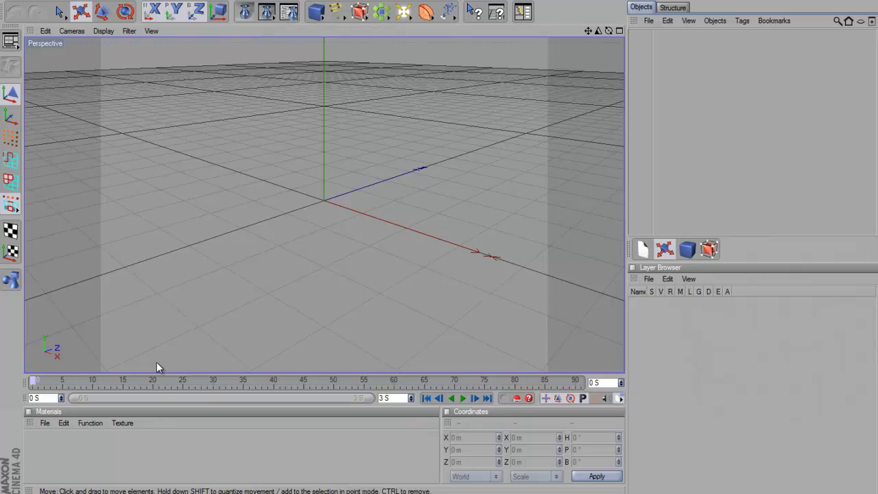
Add a text spline to the scene and raise it to about 144 m on the Y axis.
left_click(144, 459)
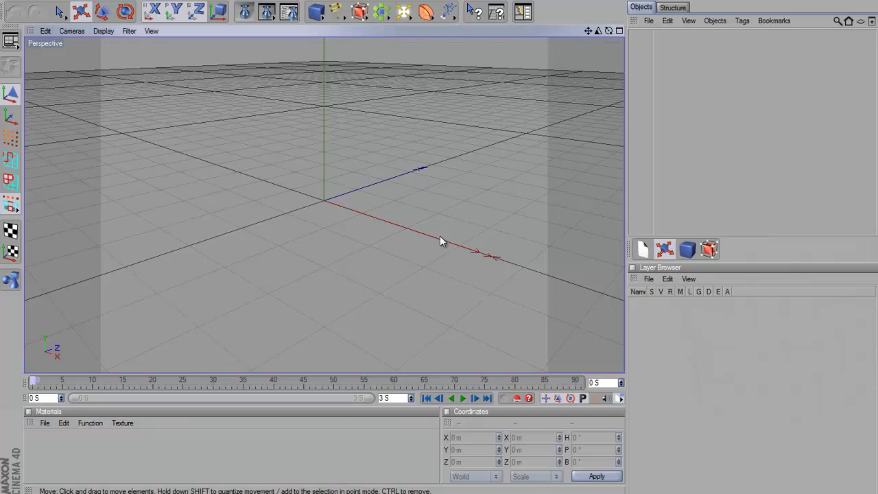
left_click_drag(590, 32, 576, 78)
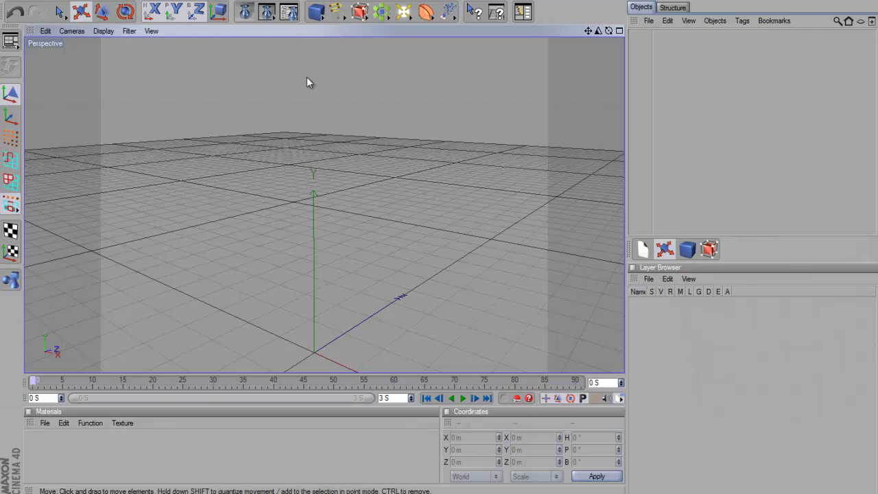
left_click(333, 10)
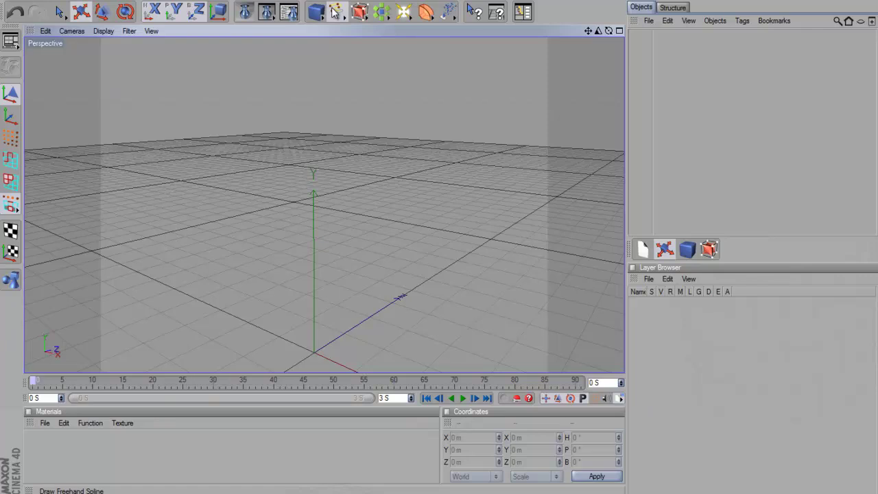
left_click(498, 106)
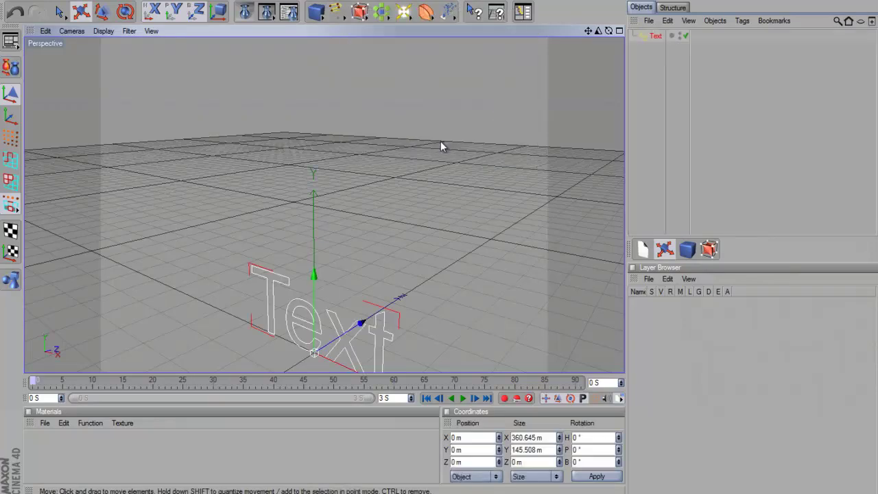
left_click_drag(313, 274, 313, 207)
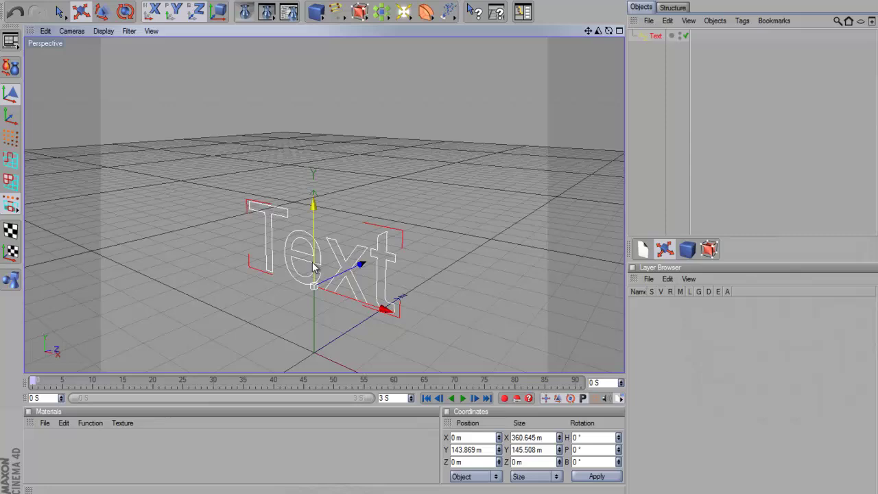
Change the text spline's content to "3D TEXT".
double_click(301, 254)
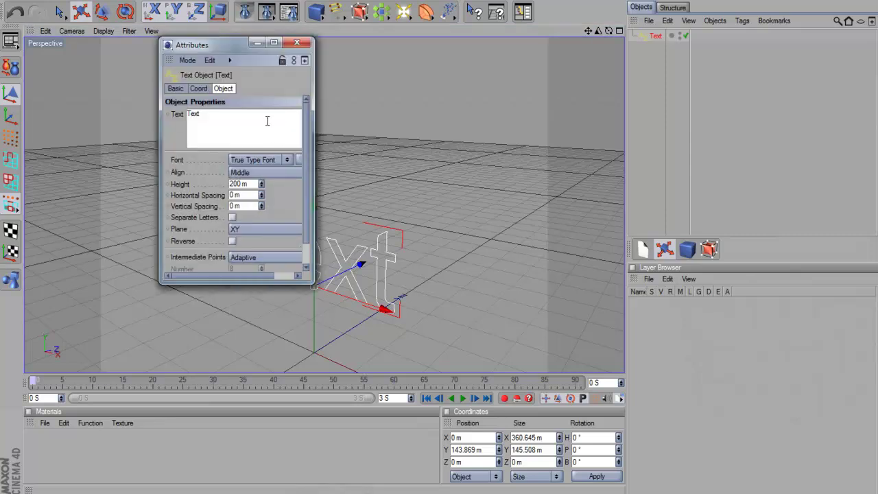
left_click_drag(201, 114, 45, 62)
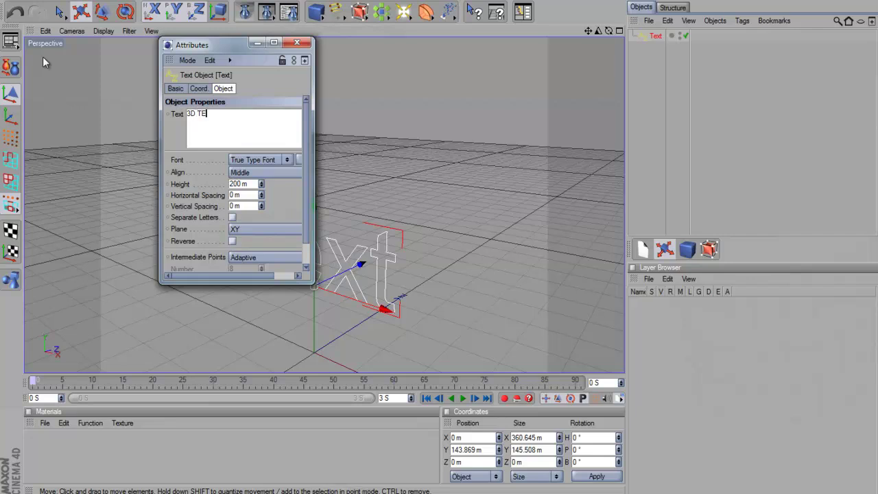
left_click(296, 42)
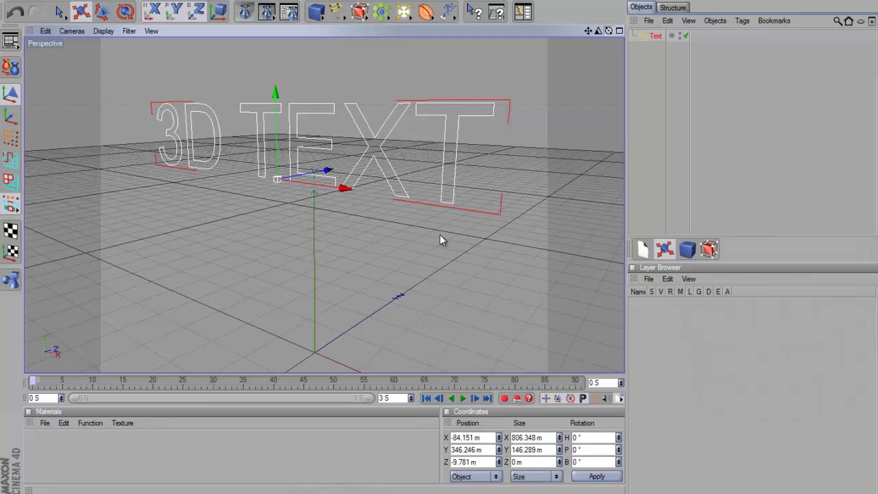
Move the text spline above the floor grid, to about X -53 m, Y 536 m, Z -10 m.
left_click_drag(440, 235, 328, 60)
left_click_drag(609, 30, 476, 79)
scroll(478, 82, "down", 3)
left_click_drag(591, 31, 440, 234)
mouse_move(356, 205)
left_mouse_down()
mouse_move(439, 235)
mouse_move(341, 208)
left_mouse_up()
left_click_drag(590, 31, 439, 235)
scroll(356, 193, "down", 1)
left_click(340, 205)
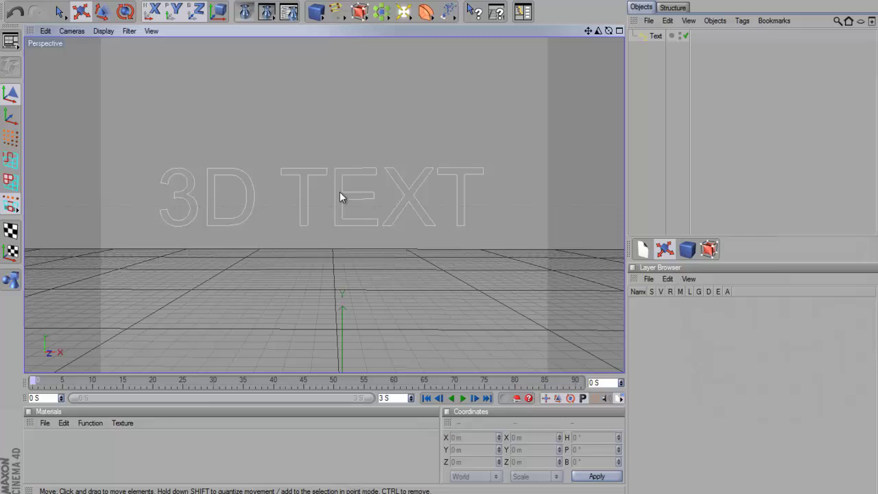
Set the text spline's font to Bebas Regular.
double_click(350, 190)
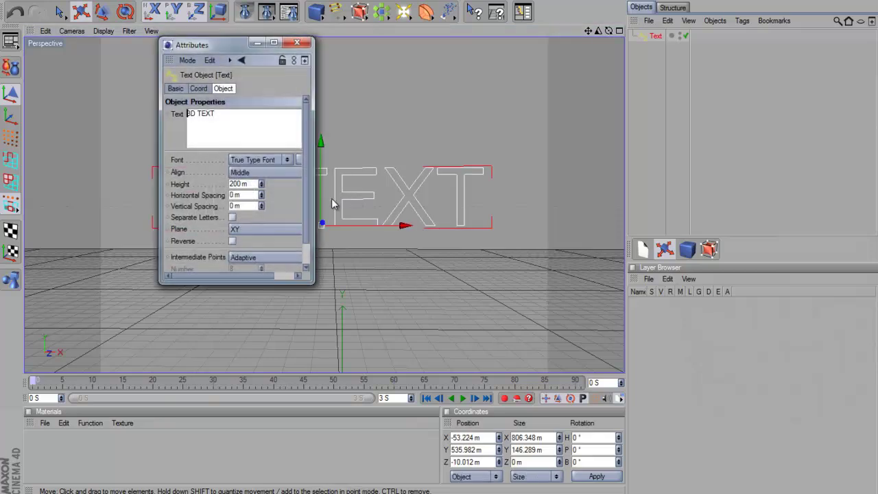
left_click(300, 161)
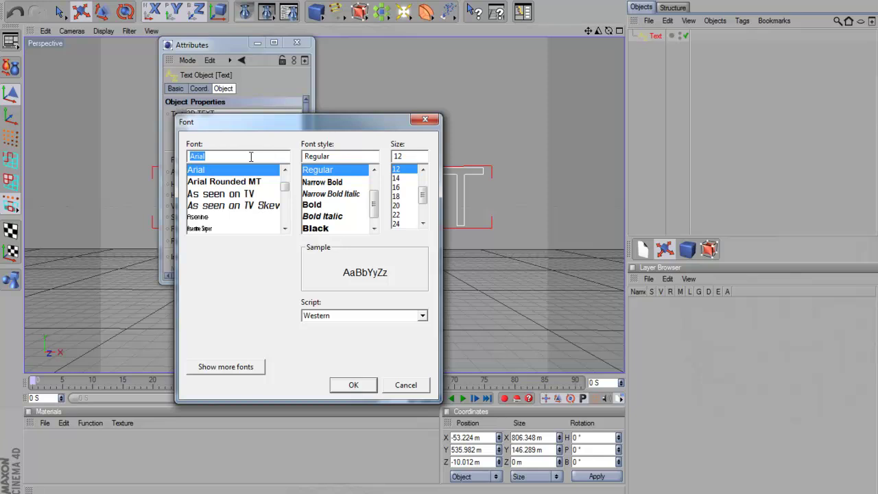
type("b")
type("ab")
key("BackSpace")
key("BackSpace")
type("eab")
key("BackSpace")
key("BackSpace")
type("bas")
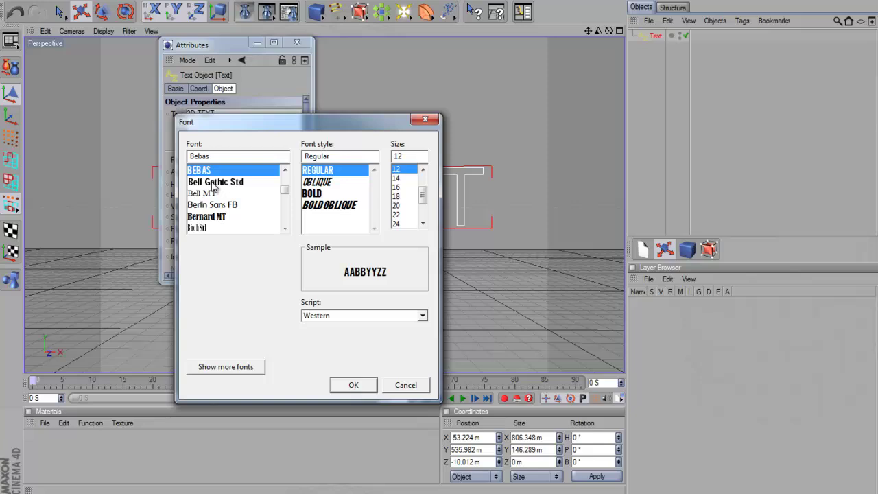
left_click(352, 384)
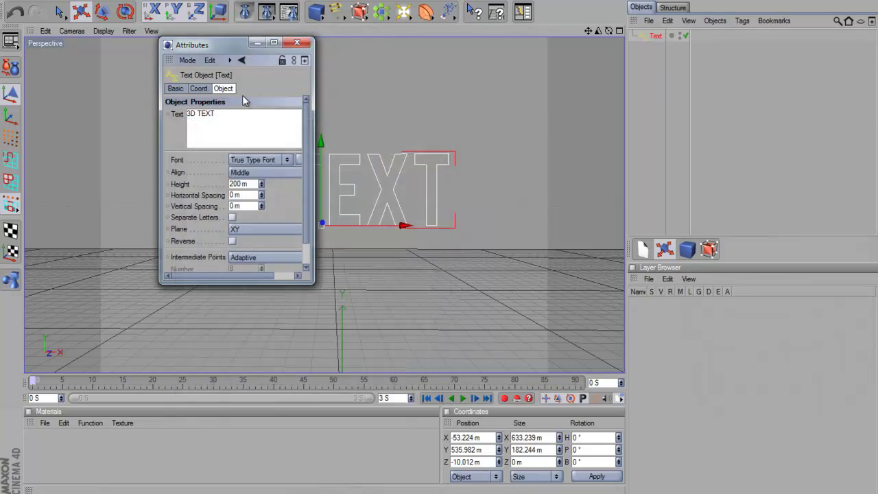
left_click(297, 45)
left_click(813, 166)
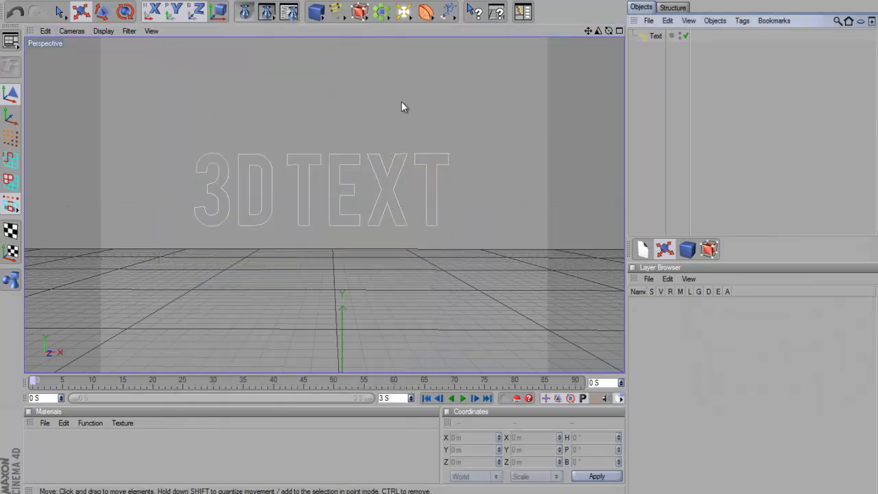
Add an Extrude NURBS object and make the text spline its child so the lettering becomes solid.
left_click(364, 13)
left_click_drag(436, 43, 475, 25)
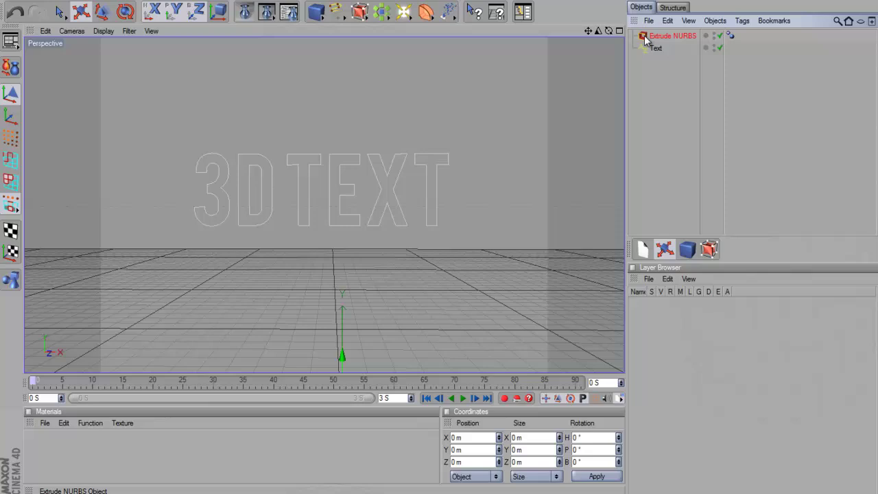
left_click_drag(641, 46, 657, 46)
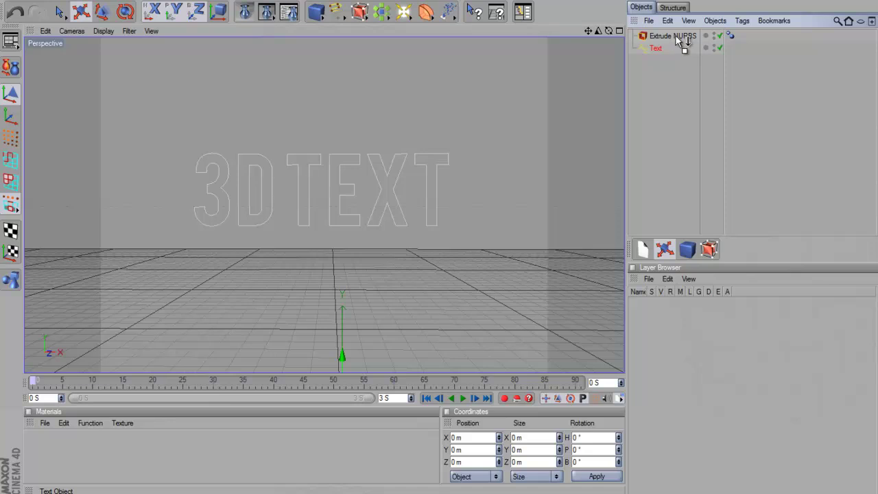
left_click_drag(676, 37, 660, 74)
left_click_drag(650, 72, 632, 88)
left_click_drag(666, 37, 653, 88)
left_click(658, 65)
left_click_drag(657, 45, 658, 84)
left_click_drag(654, 48, 655, 49)
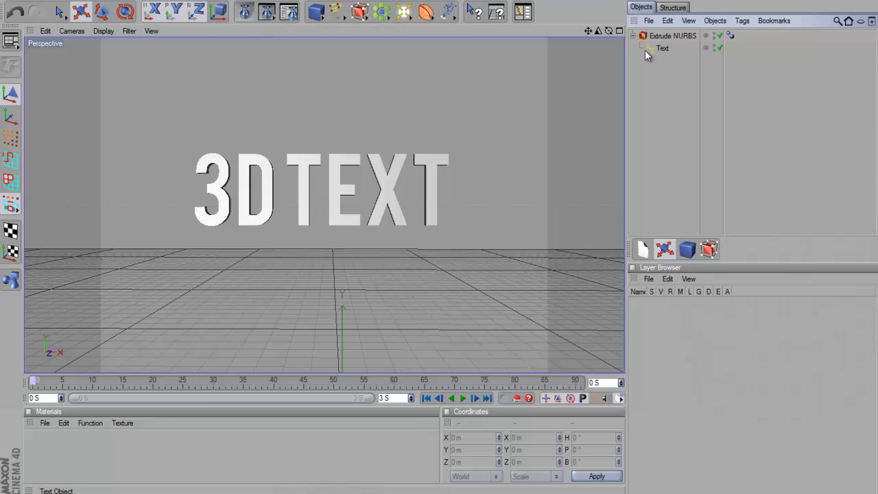
Set the Extrude NURBS object's Z movement to 80 m.
left_click(337, 186)
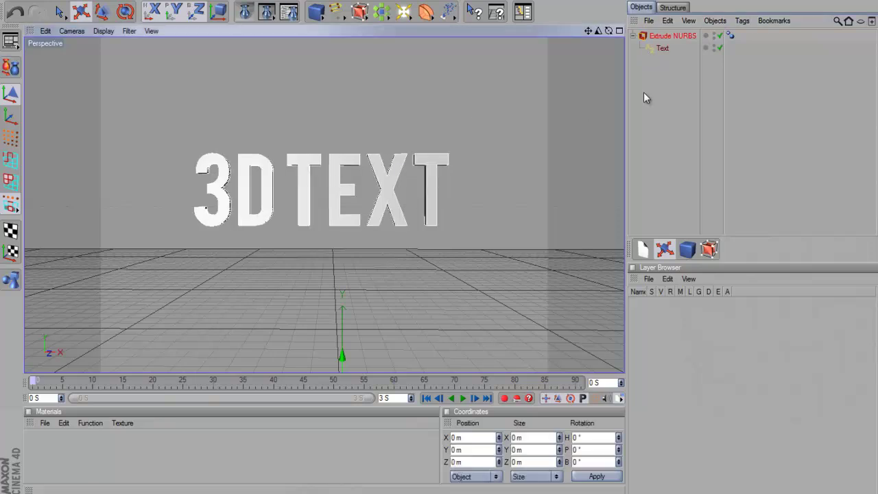
double_click(662, 50)
left_click(670, 34)
double_click(670, 34)
left_click(640, 43)
double_click(644, 38)
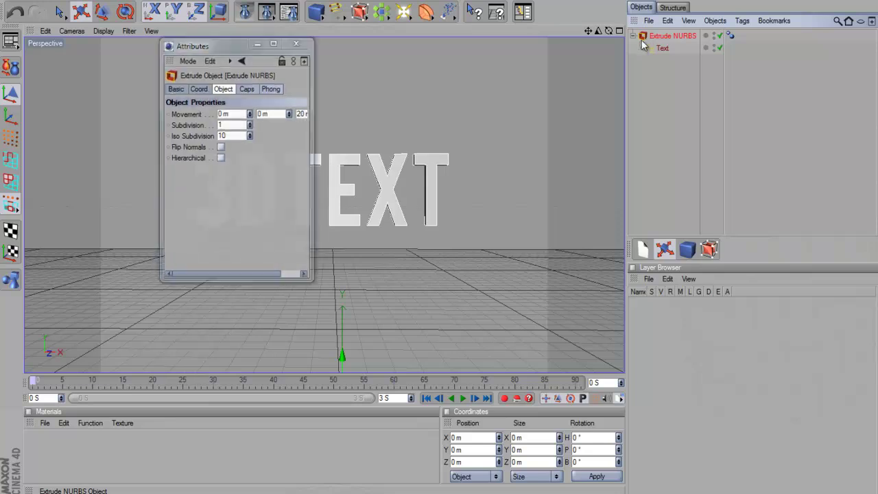
left_click(298, 114)
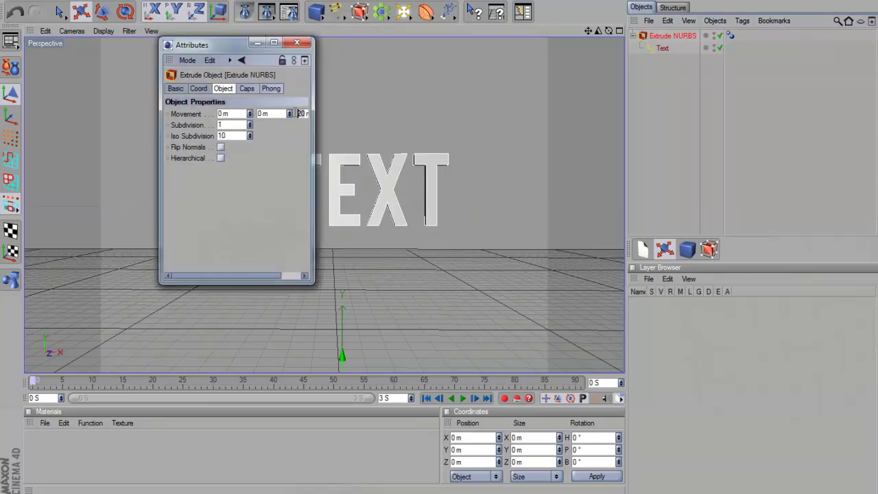
left_click_drag(315, 114, 356, 117)
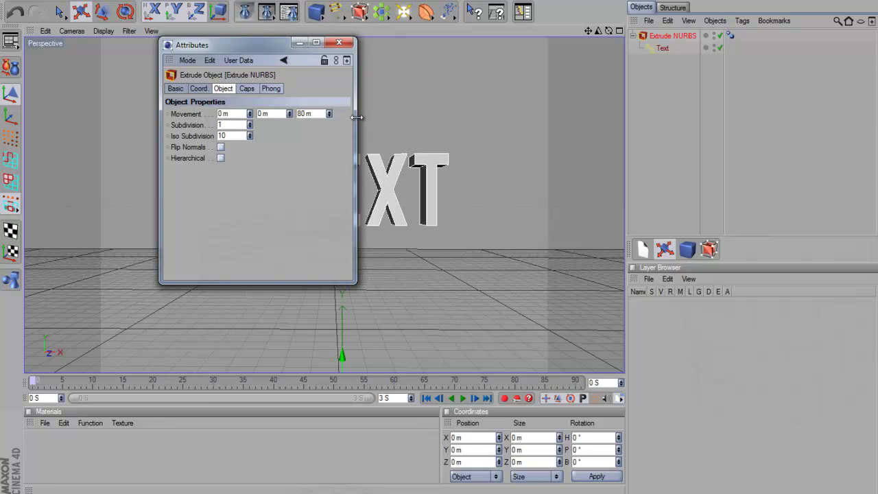
left_click(339, 43)
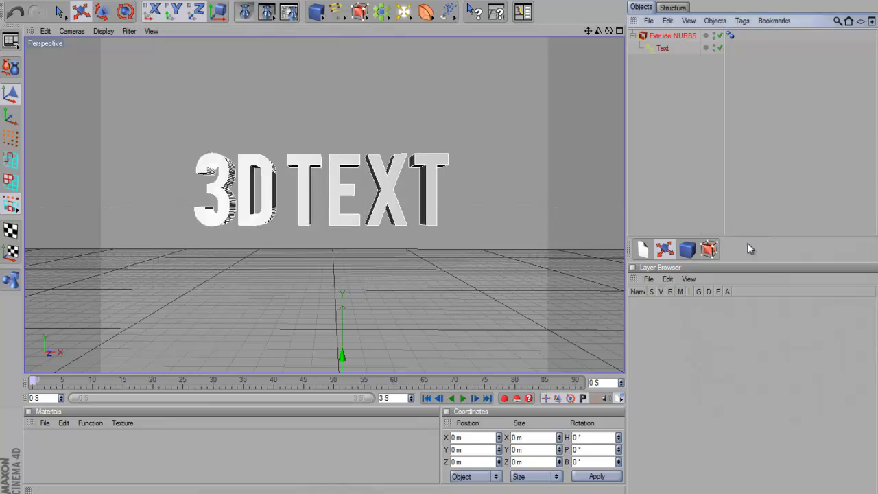
left_click(708, 211)
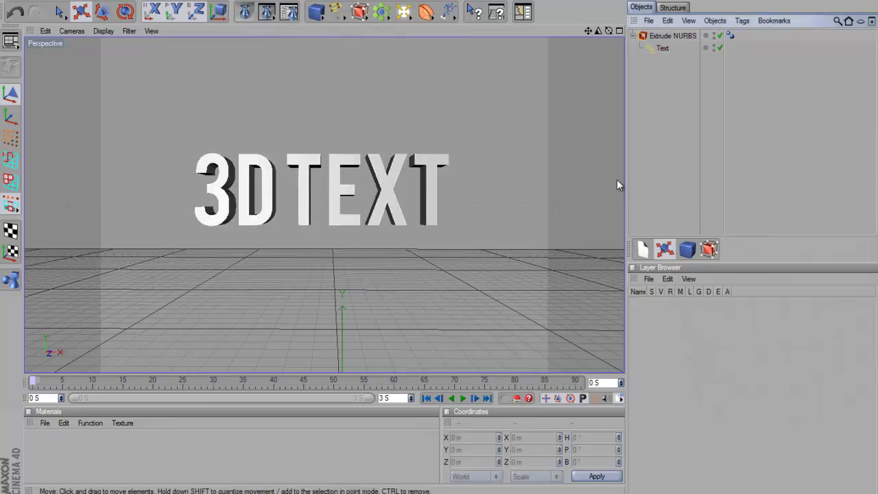
Duplicate the Extrude NURBS object with its text and set the Z movement of the second one in the list to 40 m.
left_click(645, 38)
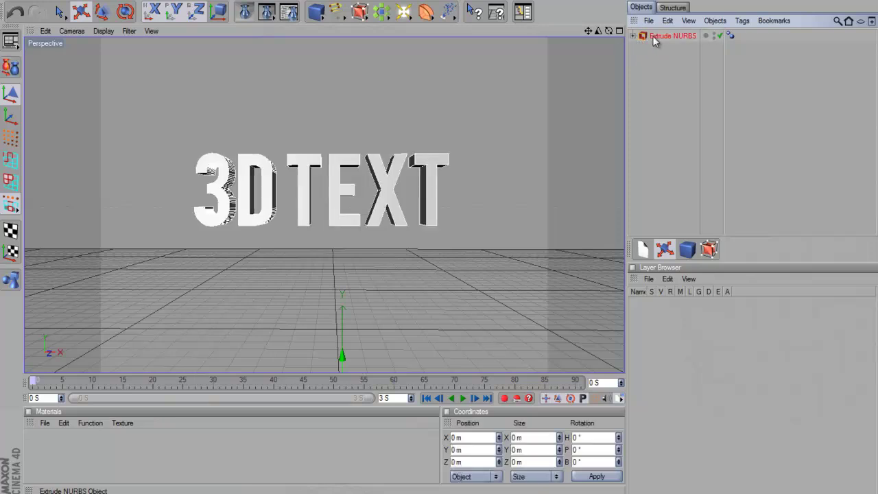
right_click(653, 36)
left_click(641, 52)
left_click(645, 37)
key("ctrl+c")
key("ctrl+v")
left_click(644, 49)
double_click(642, 49)
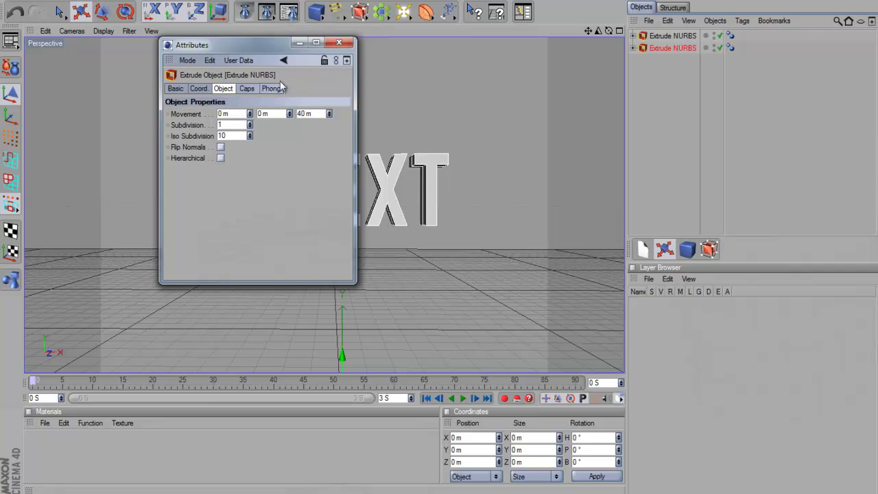
Give the second Extrude NURBS object fillet caps at start and end, each with a 10 m radius.
left_click(247, 88)
left_click(242, 118)
left_click(239, 162)
left_click(240, 149)
left_click(233, 196)
left_click_drag(225, 172, 188, 165)
type("10")
key("Return")
left_click_drag(221, 137, 7, 115)
type("10")
key("Return")
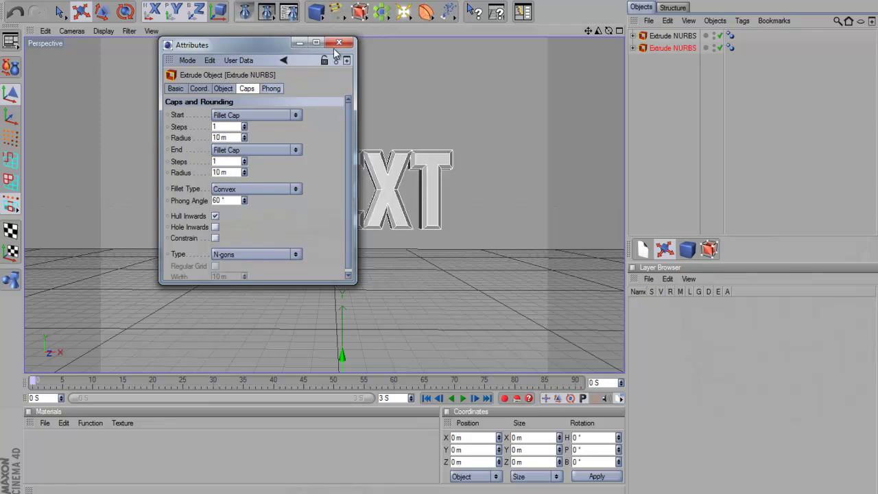
left_click(338, 44)
Move the filleted Extrude NURBS object back along the Z axis to about 22.5 m, behind the plain lettering.
left_click_drag(609, 31, 439, 236)
scroll(439, 234, "down", 5)
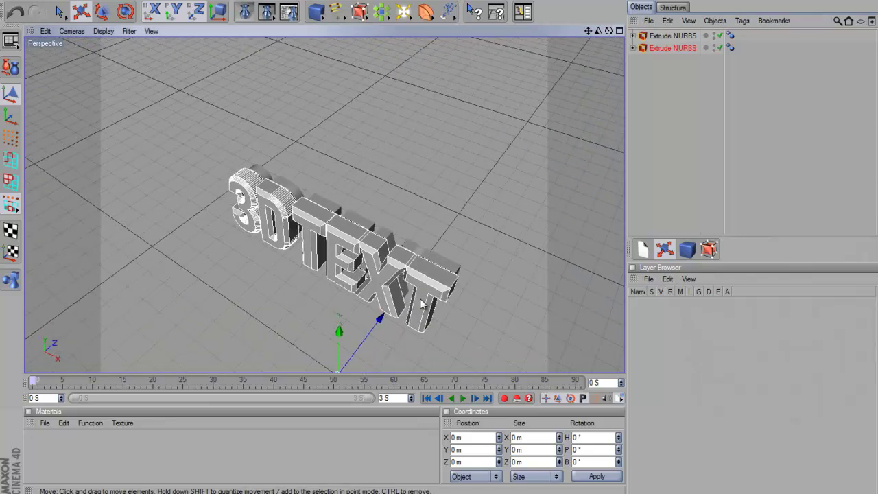
left_click_drag(608, 31, 486, 245)
left_click_drag(418, 360, 439, 234)
scroll(411, 339, "up", 2)
scroll(434, 367, "down", 1)
scroll(435, 367, "down", 1)
left_click_drag(423, 362, 438, 234)
left_click_drag(608, 31, 438, 233)
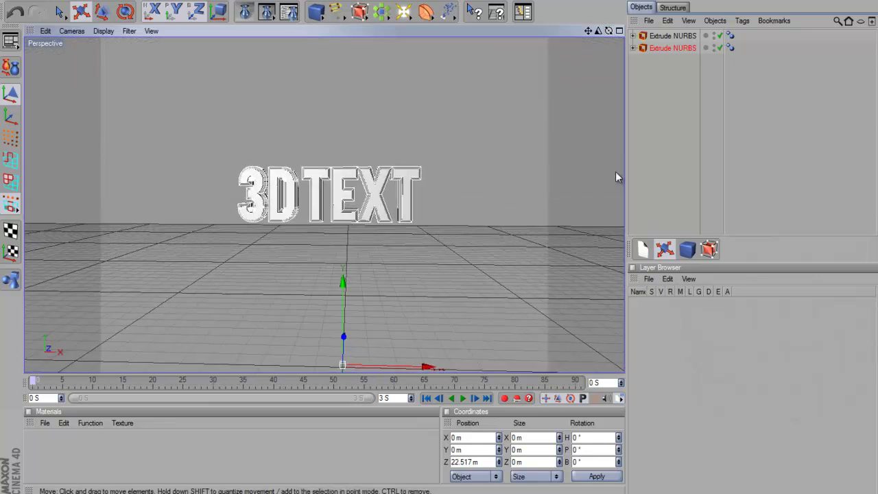
left_click(638, 169)
left_click(530, 104)
scroll(530, 105, "up", 3)
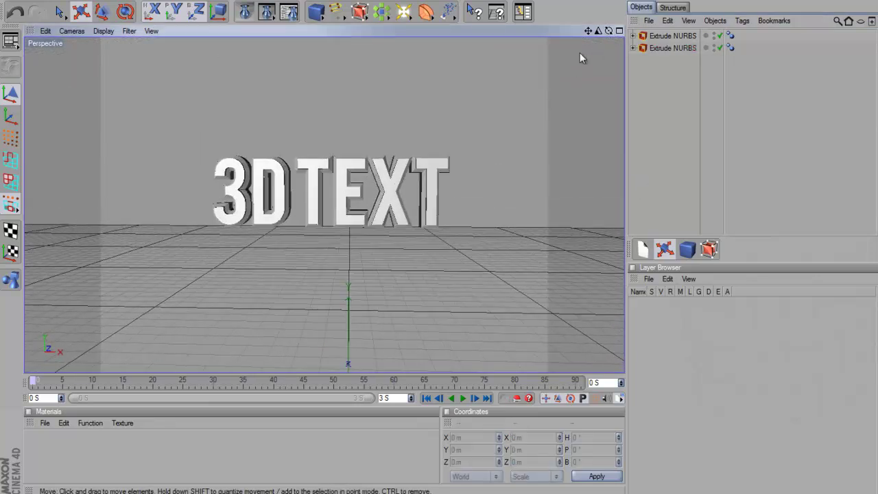
left_click_drag(608, 31, 588, 39)
left_click(741, 142)
Create a material with a very dark grey color and apply it to the front, unfilleted lettering.
double_click(47, 455)
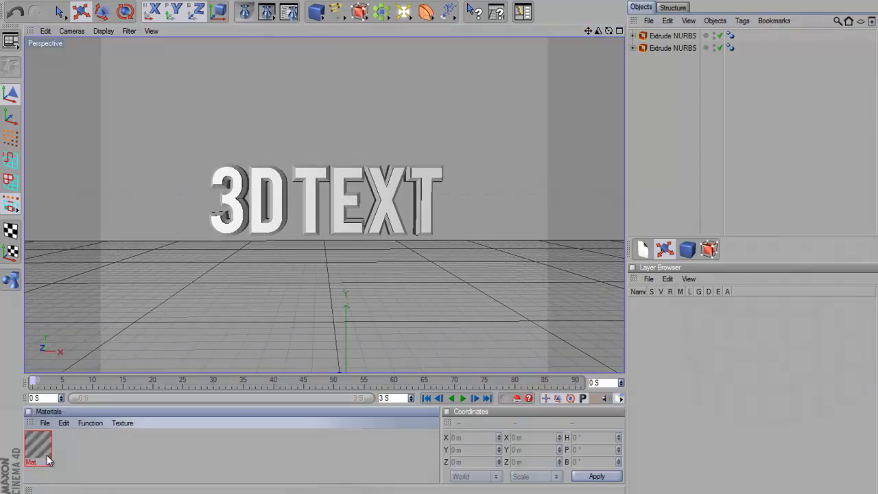
double_click(36, 449)
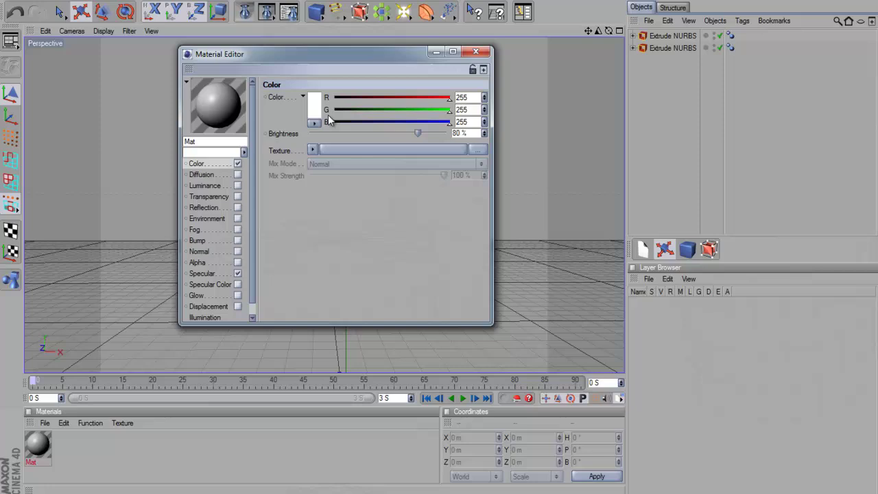
left_click(309, 101)
left_click_drag(449, 113, 450, 158)
left_click(213, 252)
left_click(476, 51)
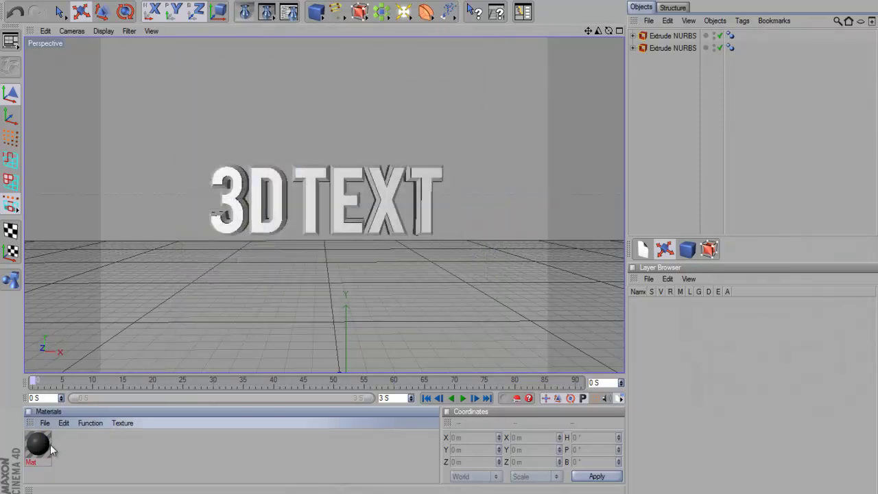
left_click_drag(240, 182, 241, 182)
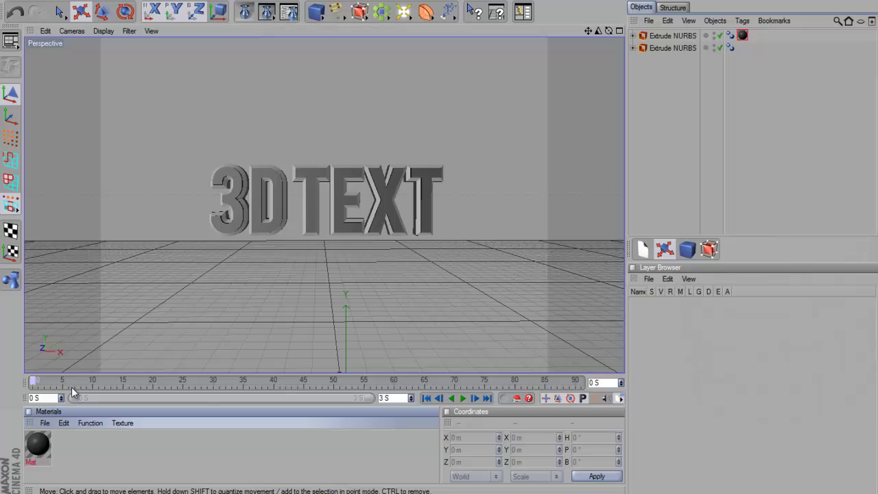
Create a Nukei shader material, apply it to the filleted backing lettering and render a preview of the view.
left_click(45, 423)
mouse_move(123, 301)
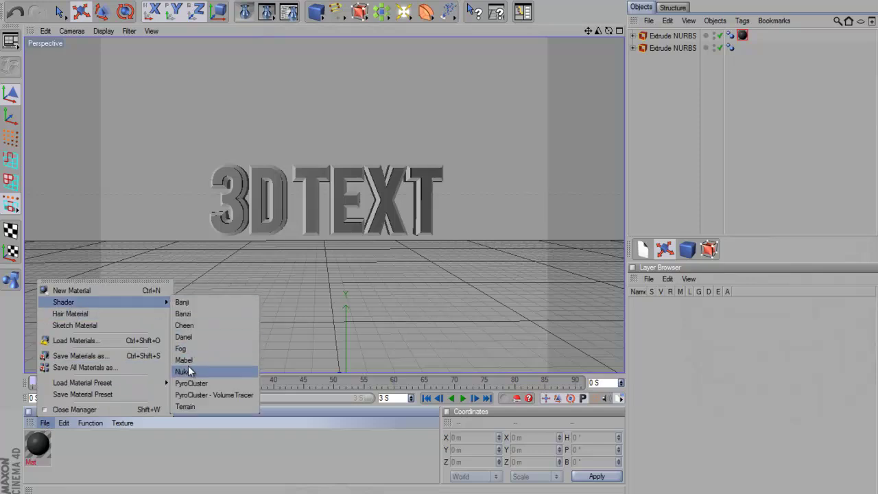
left_click(185, 371)
left_click_drag(46, 446, 237, 194)
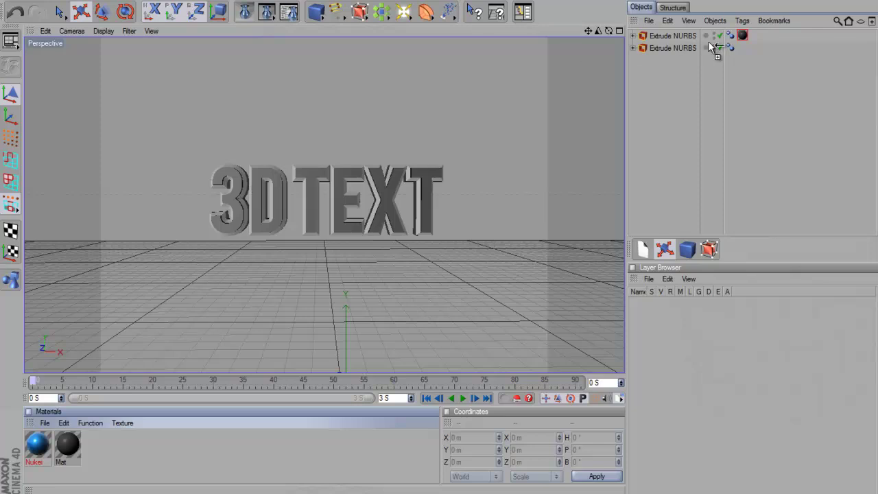
left_click_drag(752, 49, 752, 49)
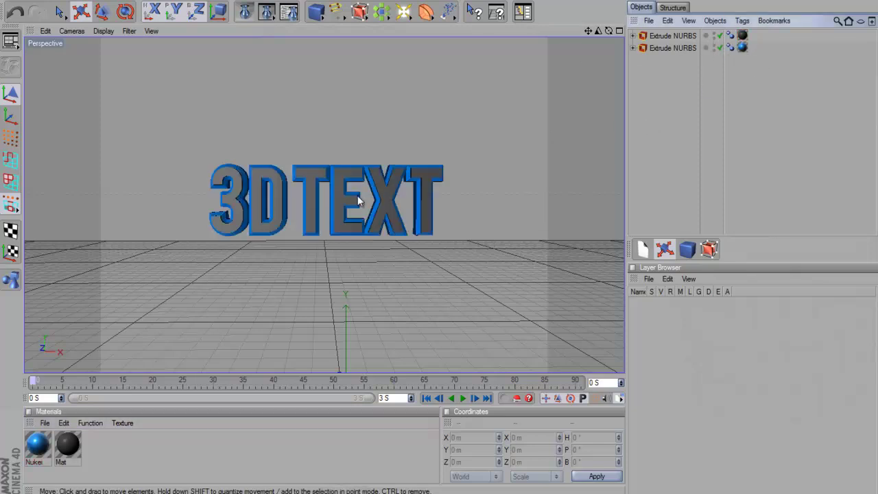
left_click(252, 19)
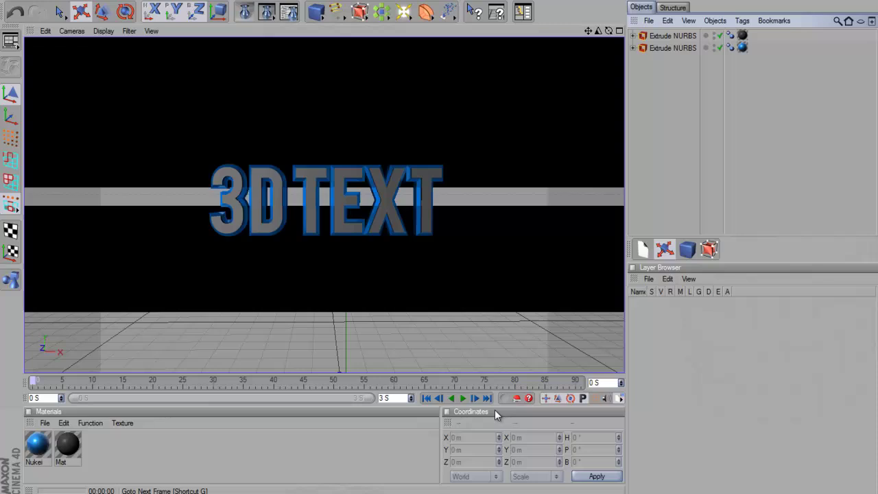
left_click(751, 173)
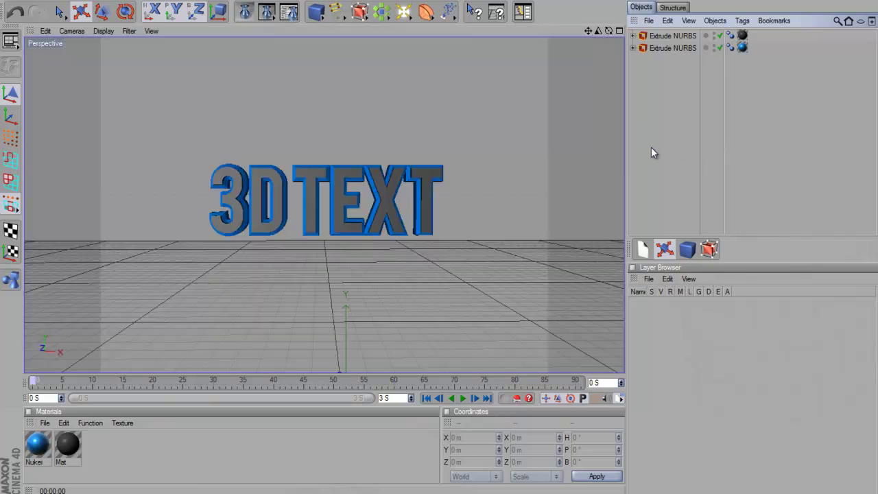
Delete both Extrude NURBS objects from the scene, keeping the materials.
left_click_drag(670, 42, 662, 5)
left_click(690, 132)
left_click_drag(718, 189, 665, 31)
left_click_drag(671, 69, 660, 16)
key("Delete")
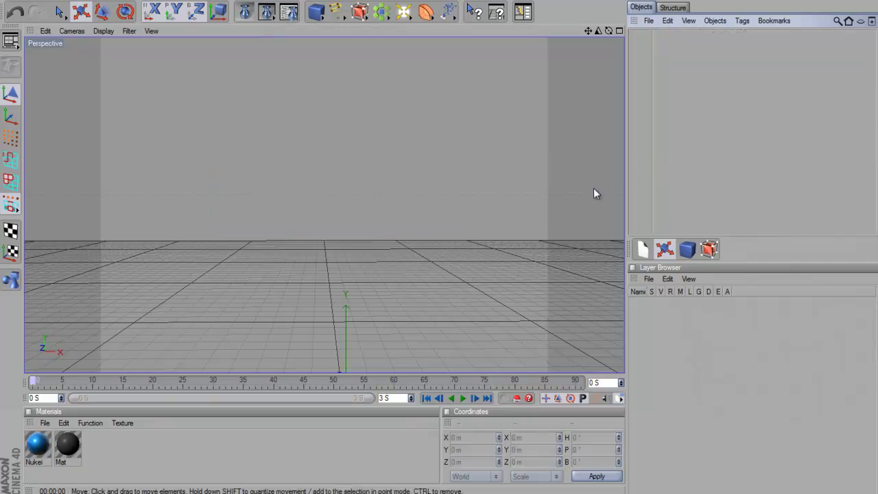
left_click_drag(651, 131, 772, 150)
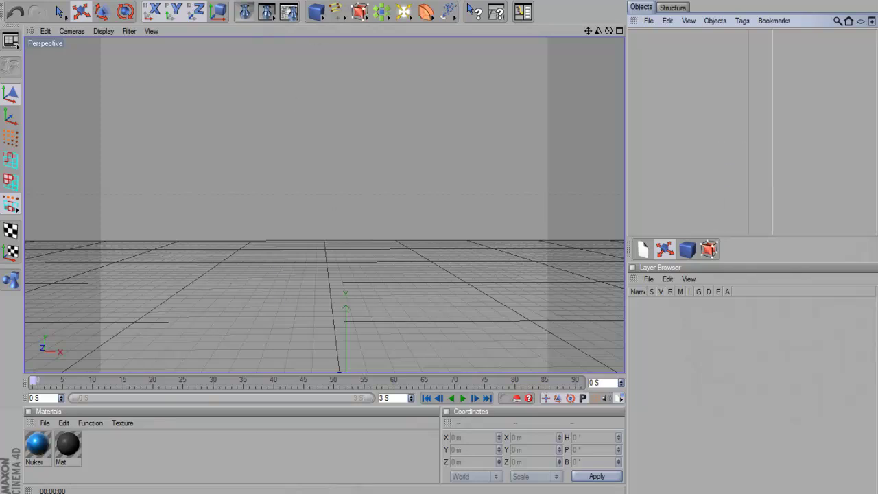
Add a MoGraph Text Object and raise it along the Y axis to about 583 m.
left_click(325, 0)
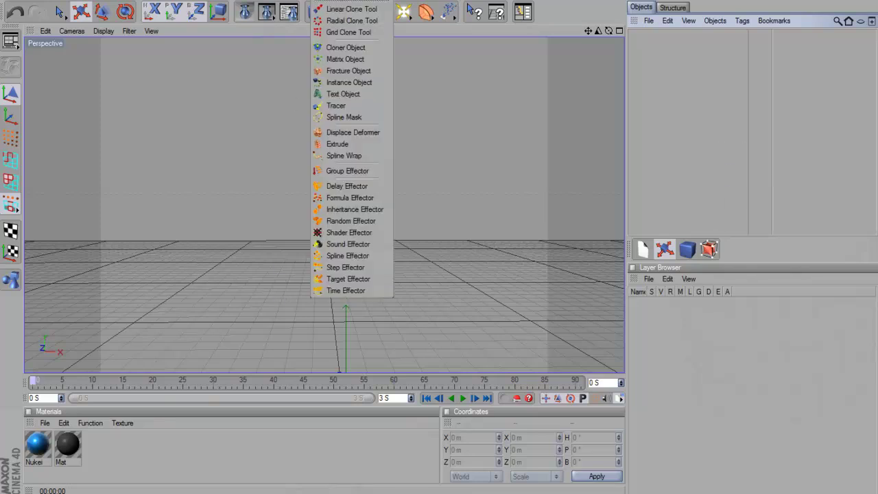
left_click(338, 90)
left_click_drag(347, 334, 347, 132)
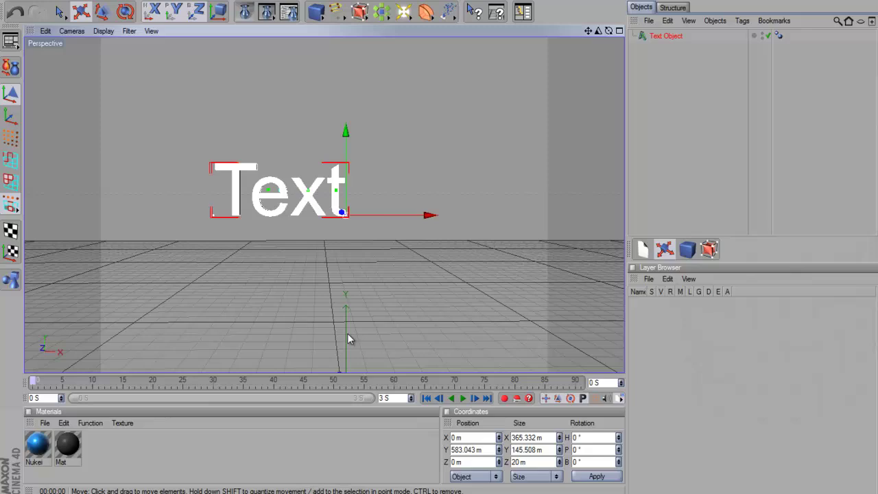
Set the Text Object's font to Bebas and its text to "3D TEXT".
double_click(303, 195)
left_click(303, 195)
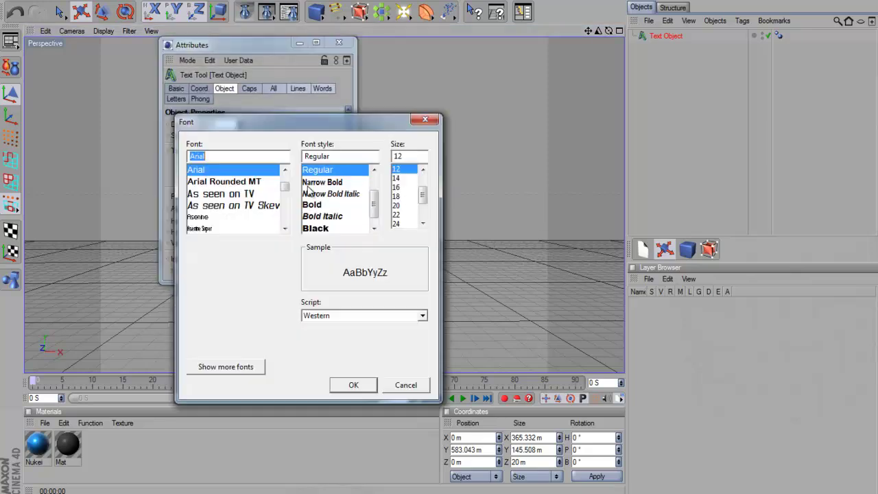
left_click(430, 127)
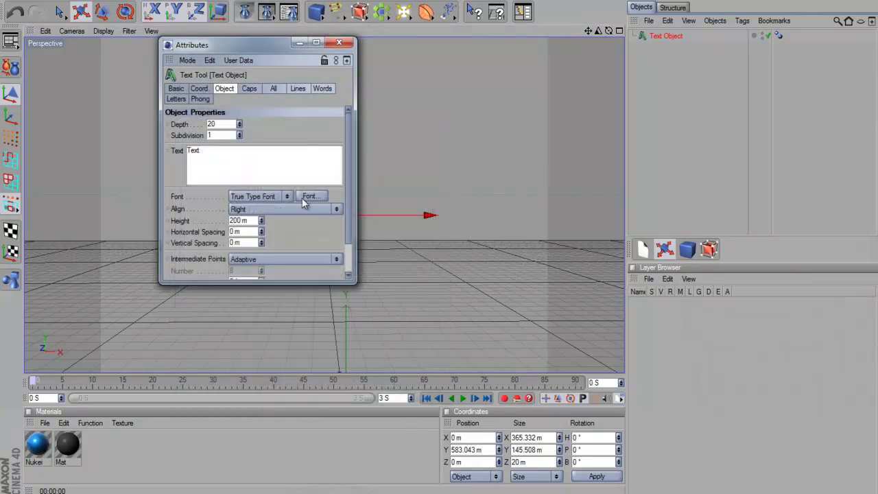
left_click(307, 197)
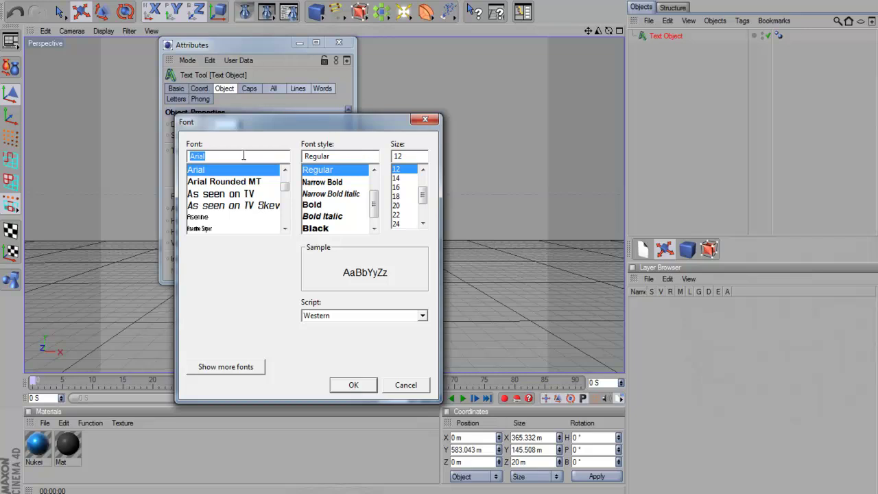
type("Bebas")
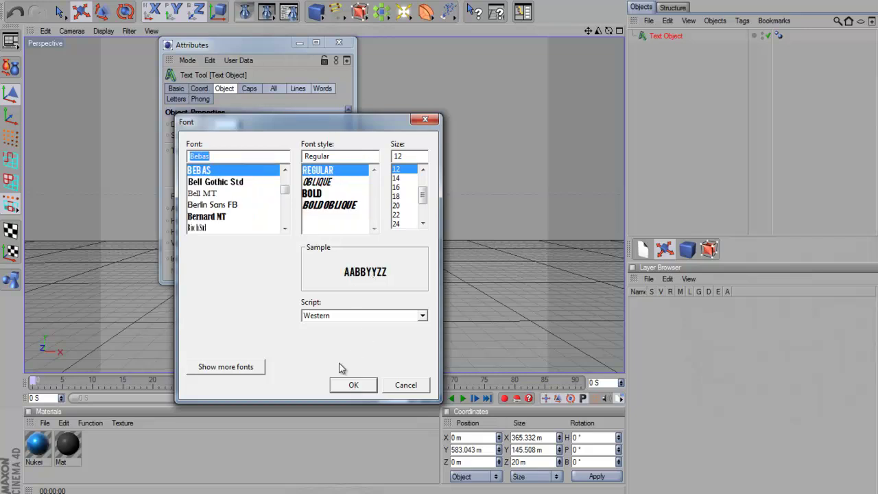
left_click(346, 384)
left_click_drag(196, 165, 177, 150)
type("3D TEXT")
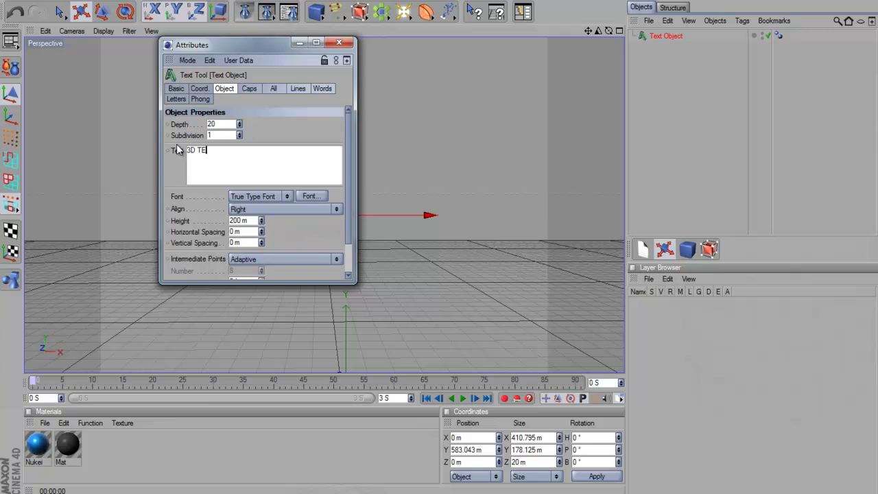
left_click(341, 44)
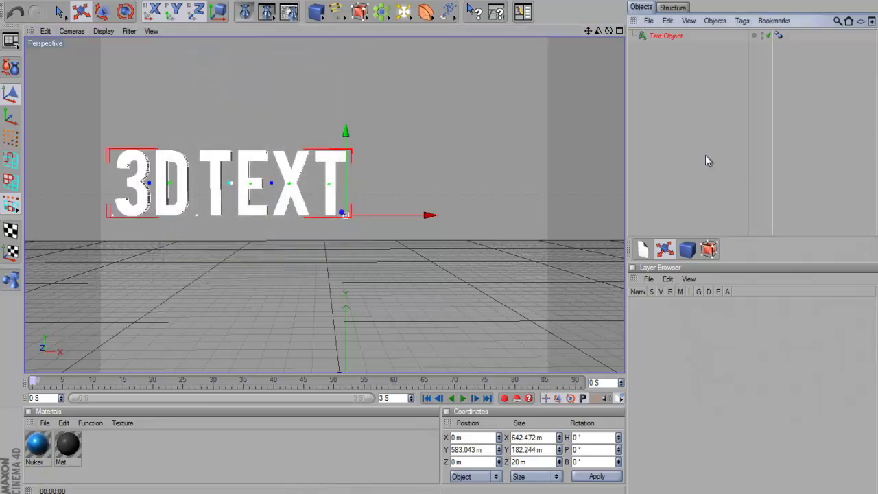
left_click(704, 157)
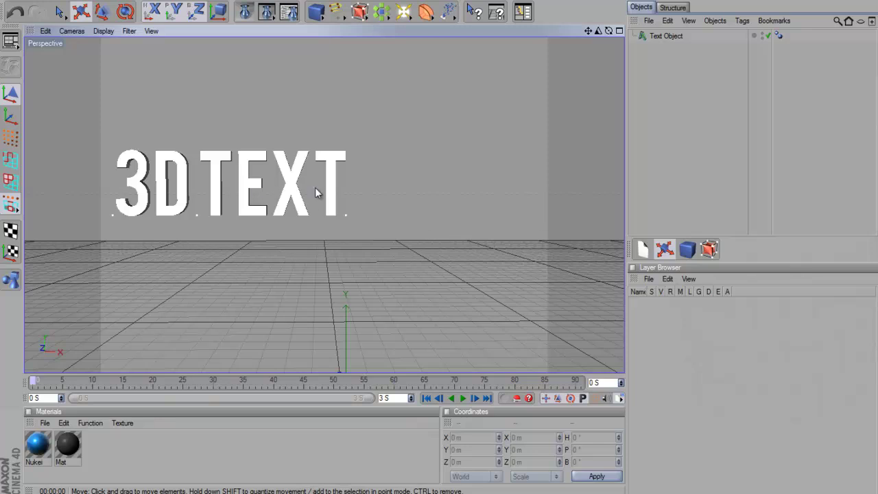
Move the Text Object along the X axis to about 222 m to centre the lettering in the view.
left_click(297, 174)
mouse_move(441, 234)
left_mouse_down()
mouse_move(524, 225)
mouse_move(520, 238)
mouse_move(440, 231)
left_mouse_up()
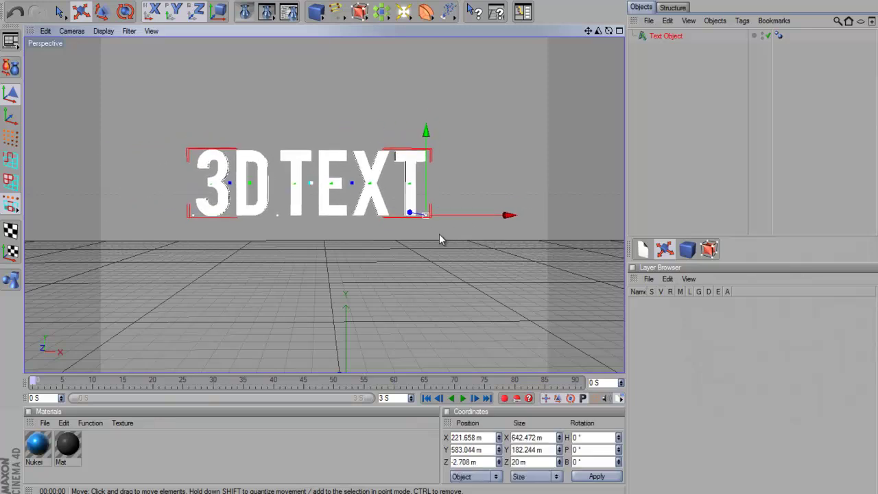
left_click(645, 60)
Set the Text Object's extrusion depth to 100.
double_click(267, 170)
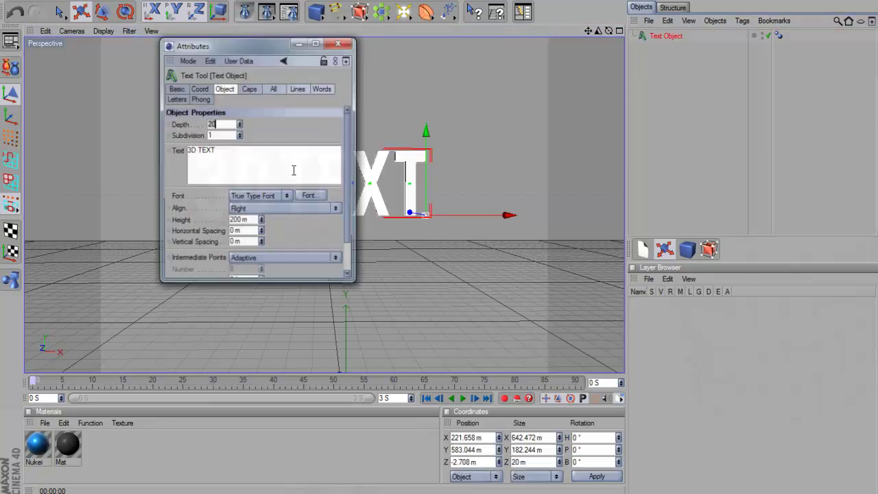
left_click(199, 88)
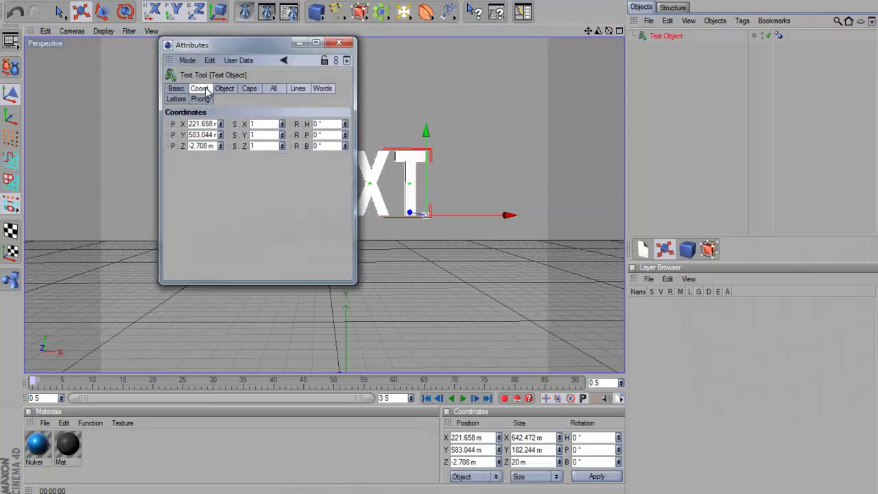
left_click(249, 91)
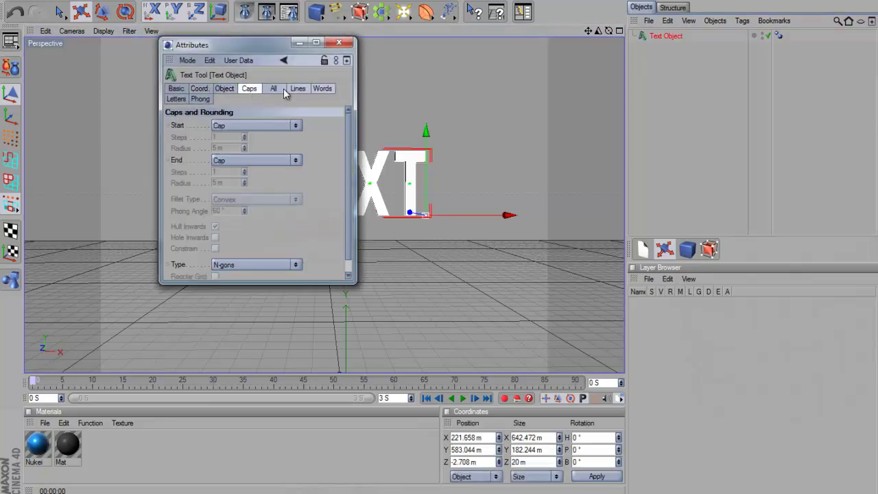
left_click(201, 88)
left_click(222, 89)
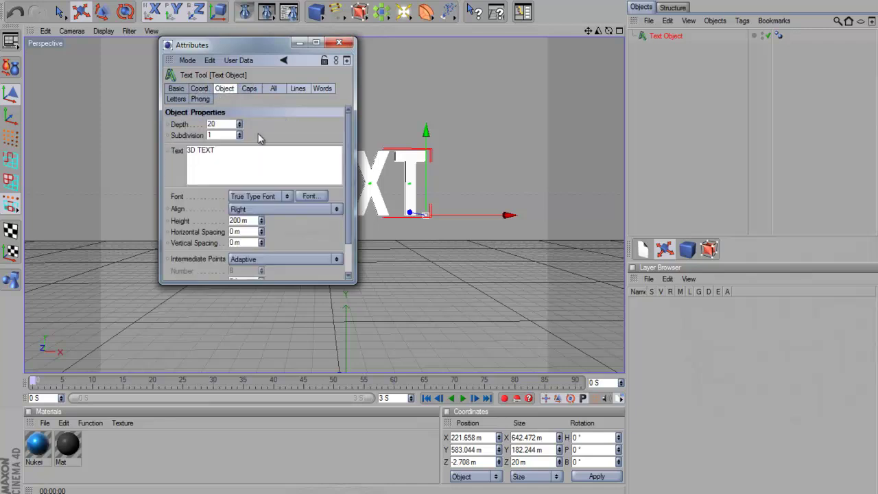
left_click_drag(218, 122, 182, 120)
type("100")
key("Return")
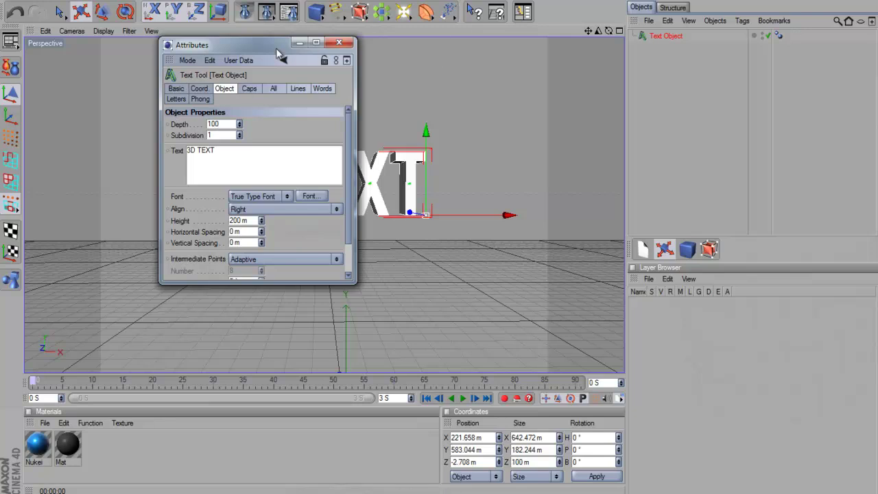
left_click(338, 43)
left_click(620, 192)
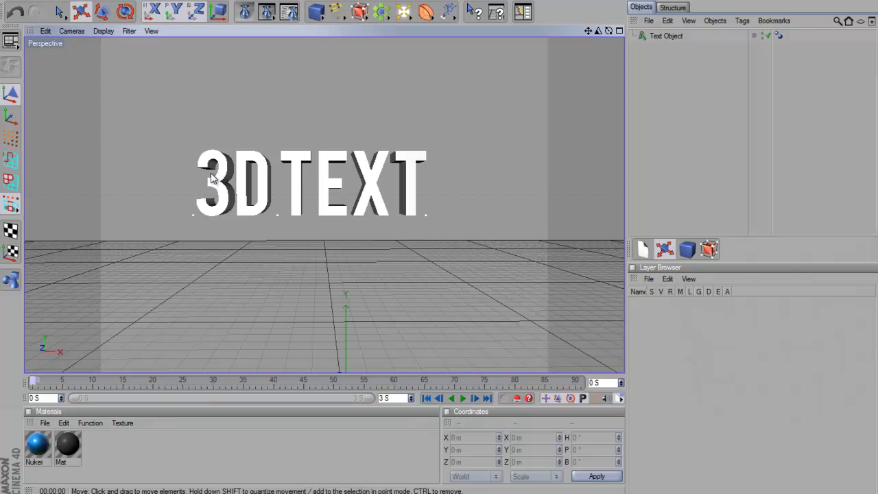
Make the Text Object editable so its letters are separate, and tilt the "3" slightly with the Rotate tool.
left_click(225, 182)
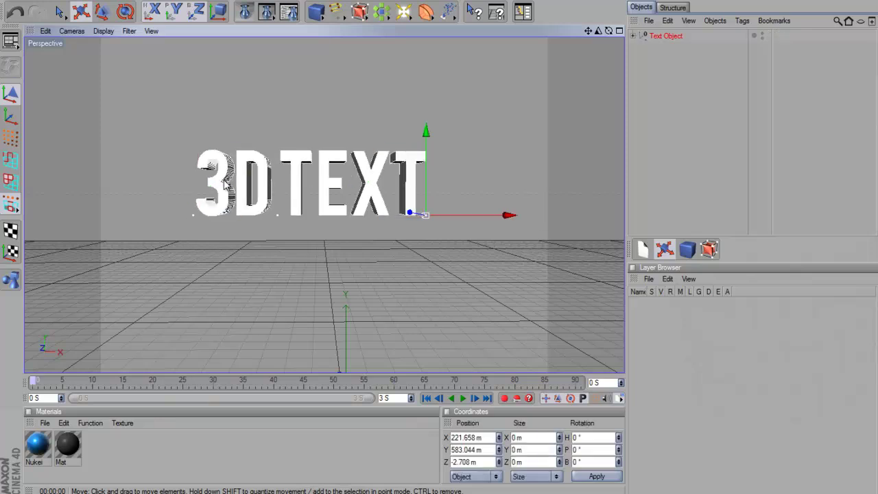
left_click(673, 147)
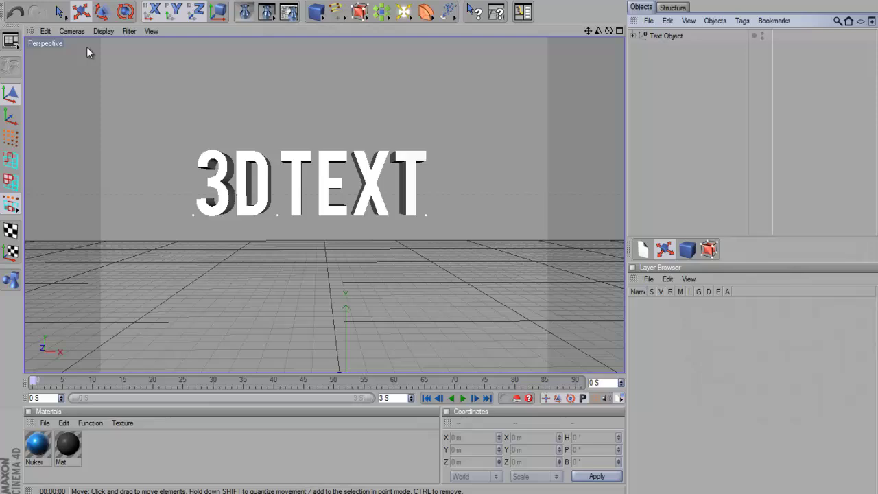
left_click(217, 167)
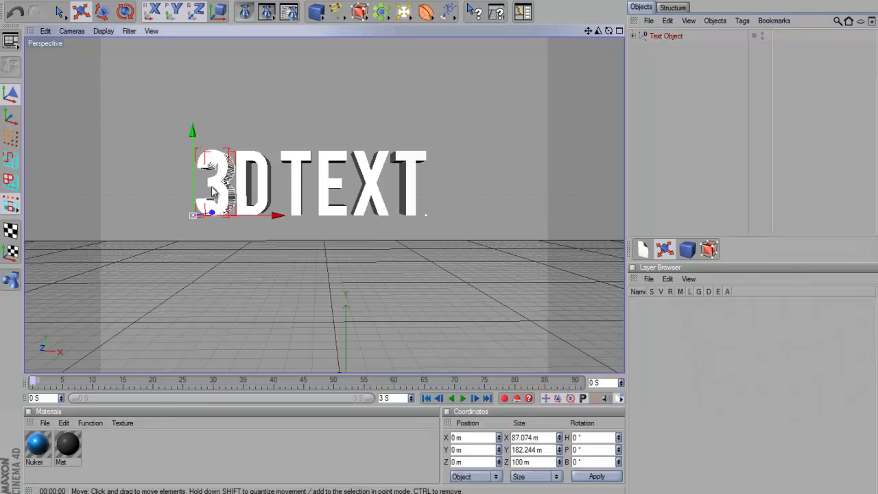
left_click(126, 19)
left_click_drag(184, 188, 186, 198)
left_click_drag(447, 238, 438, 234)
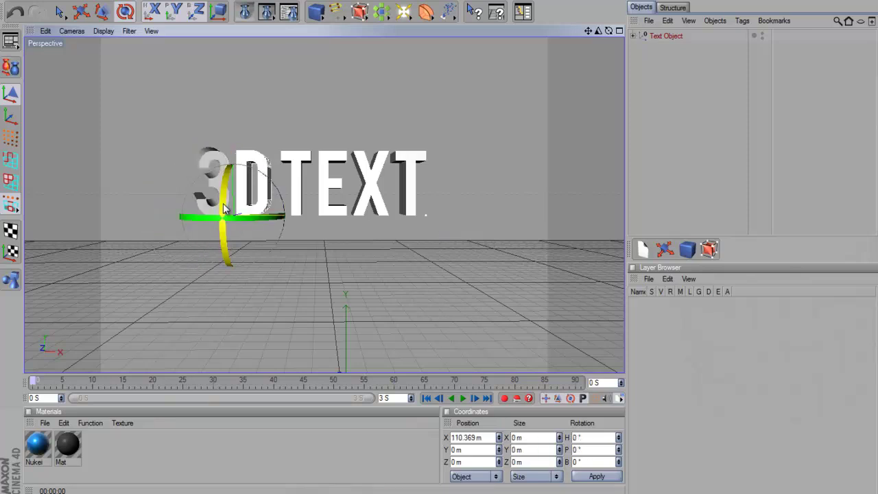
Rotate the remaining letters individually, turning the X to about 7.6° heading and 4.8° pitch and the last T to about -10.6° and 3.1°.
left_click_drag(223, 203, 440, 235)
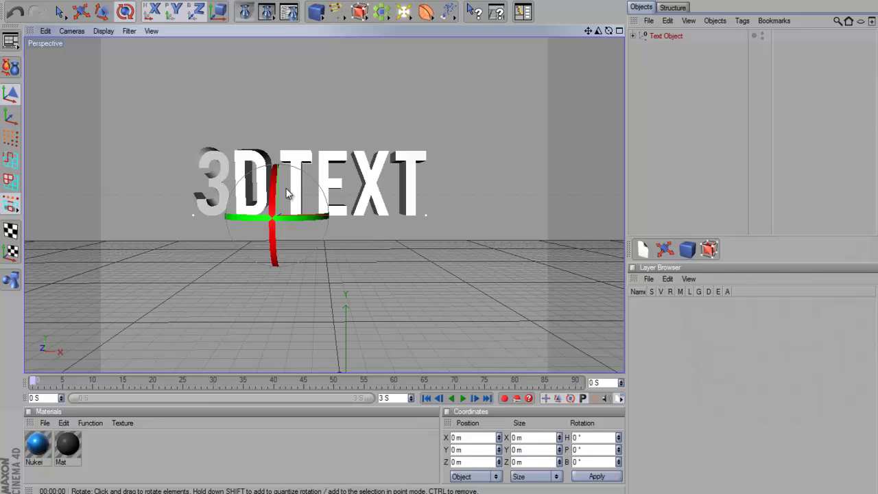
left_click_drag(288, 192, 439, 235)
left_click(325, 171)
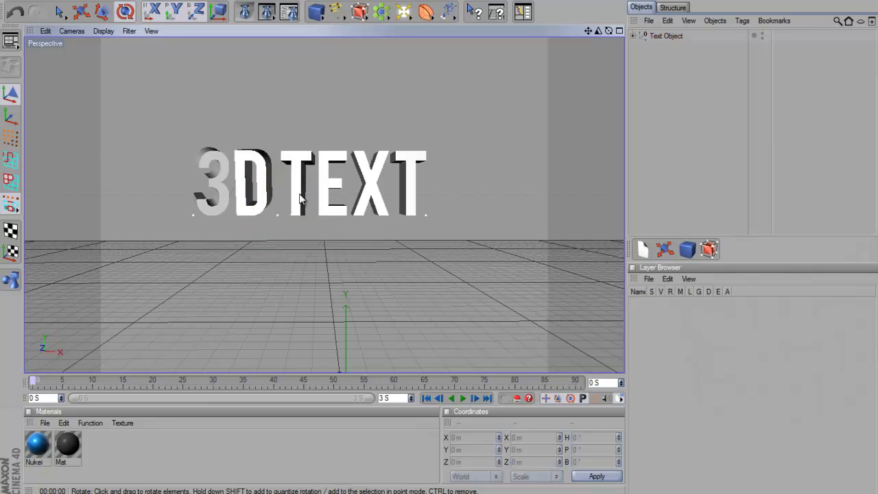
left_click(328, 188)
left_click_drag(341, 206, 438, 235)
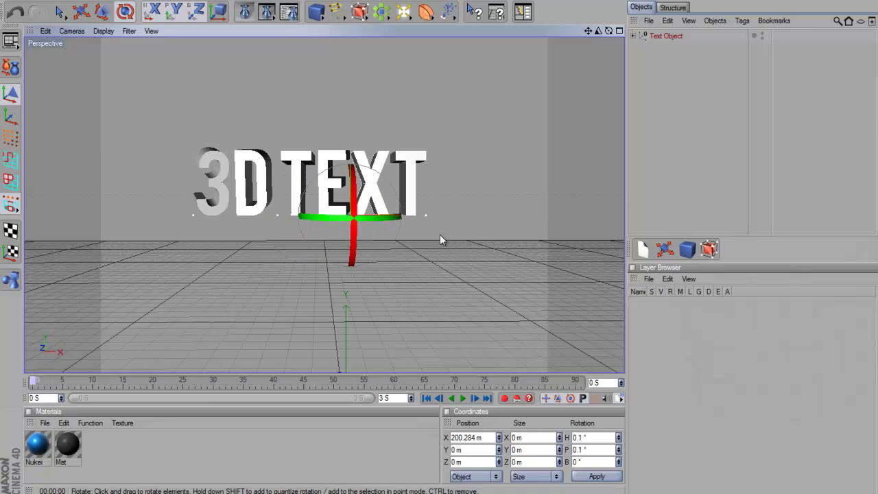
left_click_drag(439, 234, 405, 159)
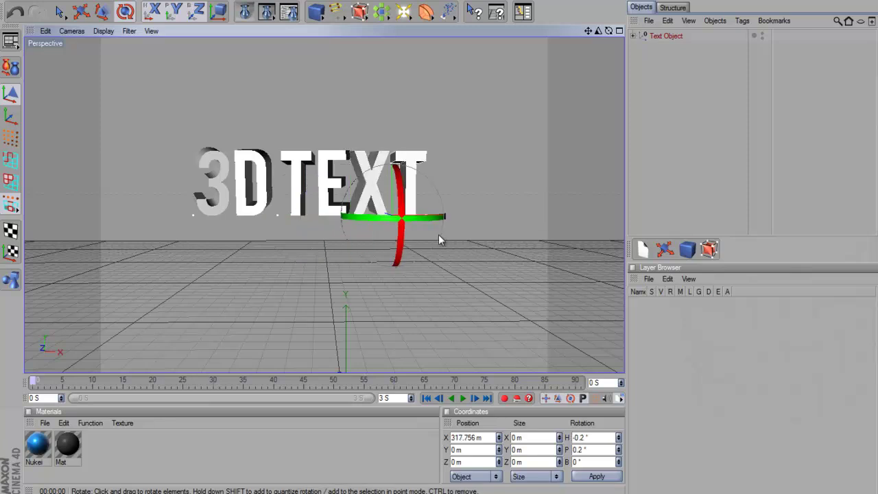
left_click_drag(438, 234, 377, 147)
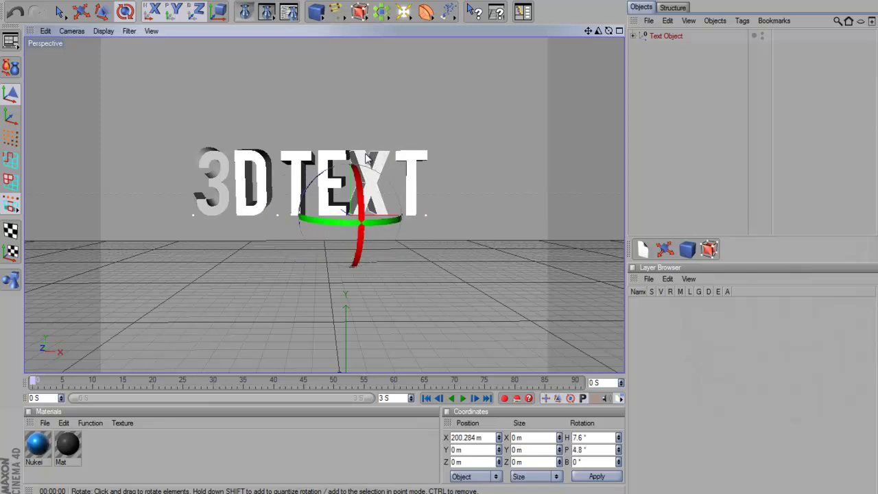
Nudge the X, the last T, the E and the first T individually in depth with the Move tool.
left_click(82, 14)
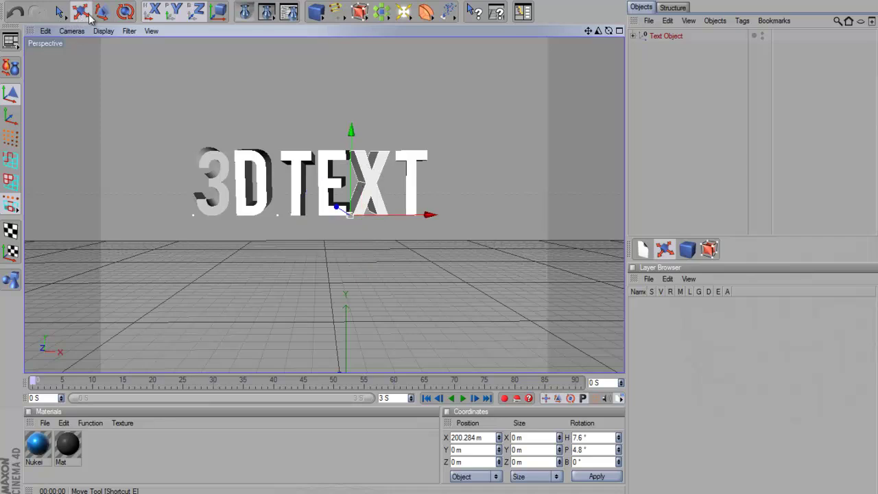
left_click_drag(339, 207, 439, 234)
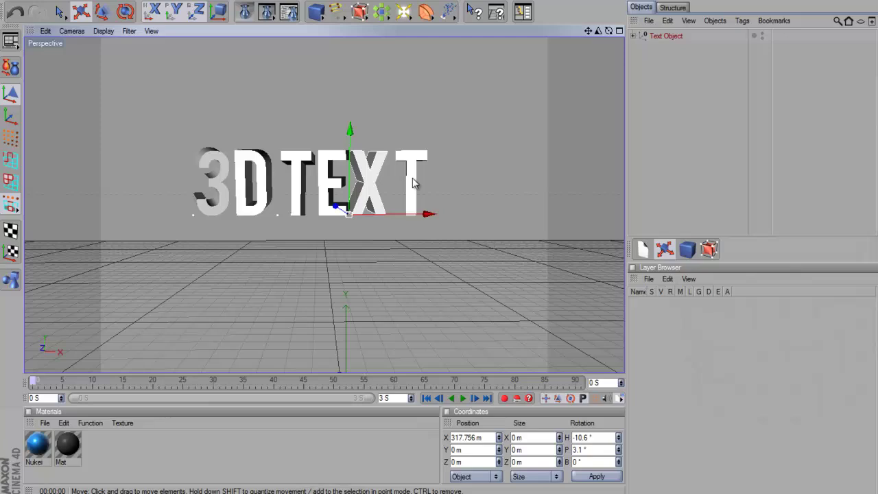
left_click(413, 180)
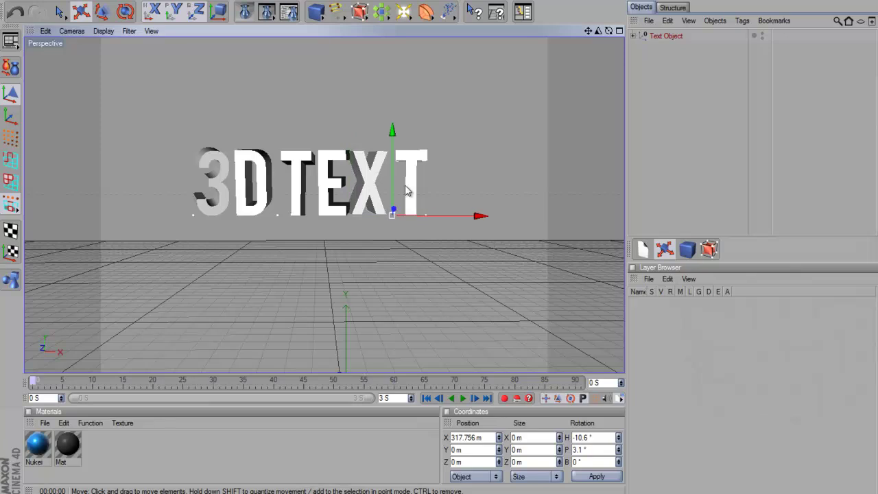
left_click_drag(395, 210, 440, 234)
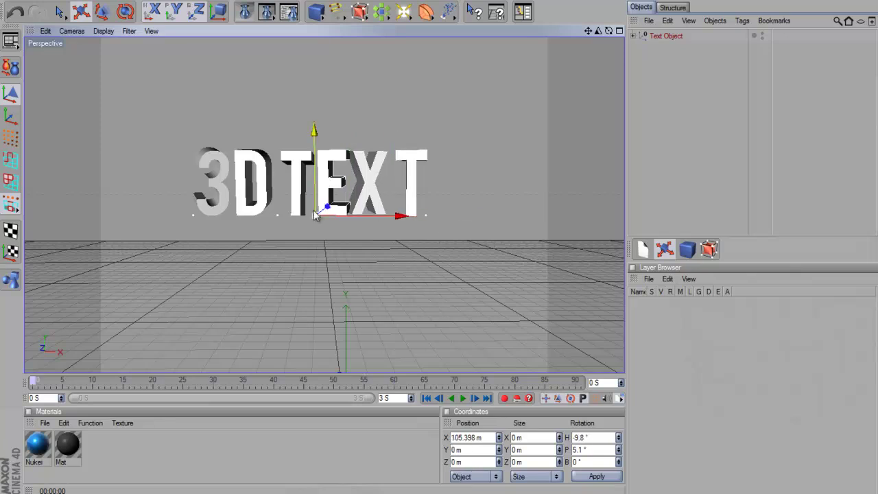
left_click_drag(315, 212, 439, 233)
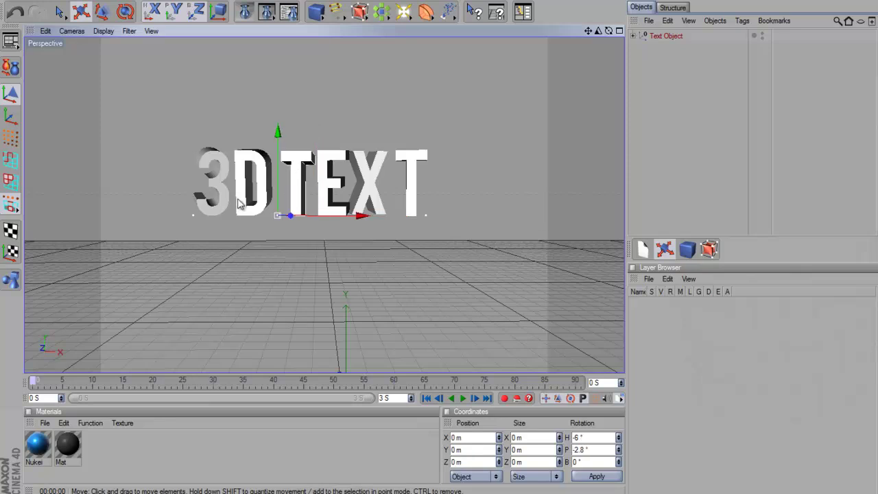
Move the D and the 3 slightly out of line with the other letters and deselect everything.
left_click(252, 179)
left_click_drag(250, 200, 252, 195)
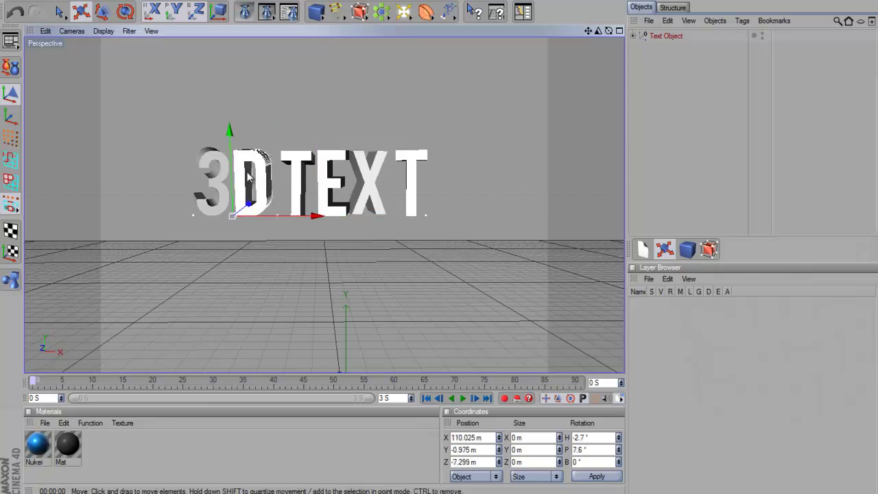
left_click(223, 166)
left_click_drag(185, 202, 182, 195)
left_click(811, 170)
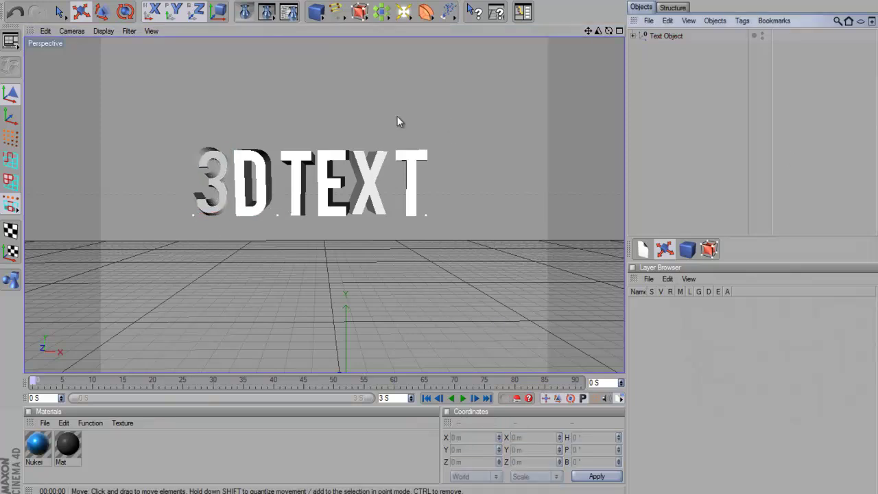
Add a light above and in front of the lettering at about X -101, Y 909, Z -176 m and test-render the view.
mouse_move(337, 11)
left_mouse_down()
mouse_move(503, 81)
mouse_move(489, 103)
mouse_move(385, 106)
mouse_move(385, 67)
mouse_move(485, 88)
mouse_move(462, 134)
mouse_move(459, 113)
mouse_move(508, 74)
mouse_move(506, 133)
mouse_move(504, 114)
left_mouse_up()
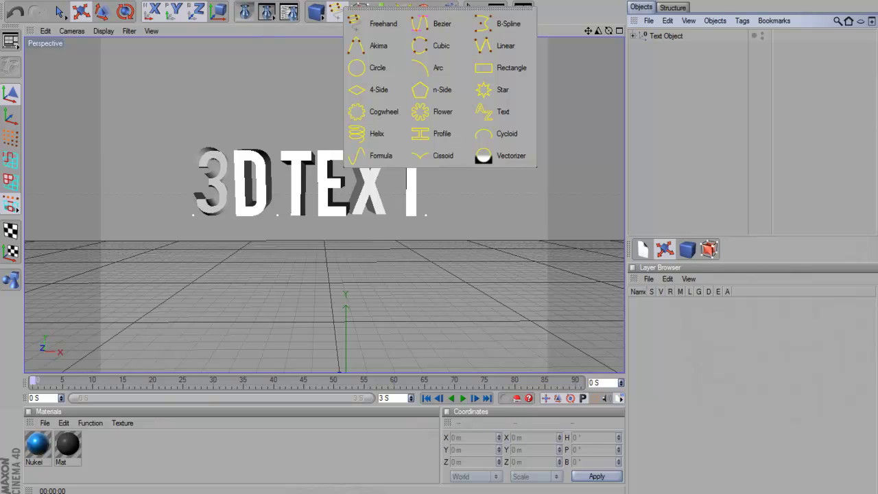
left_click_drag(406, 11, 442, 25)
left_click_drag(348, 345, 348, 87)
mouse_move(343, 173)
left_mouse_down()
mouse_move(440, 227)
mouse_move(470, 220)
mouse_move(434, 292)
mouse_move(439, 237)
left_mouse_up()
left_click_drag(349, 167, 438, 235)
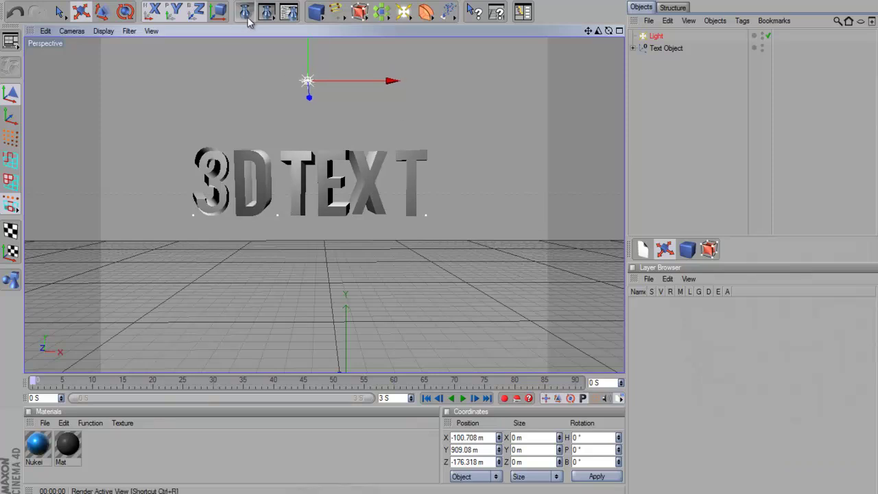
left_click(248, 17)
left_click(632, 220)
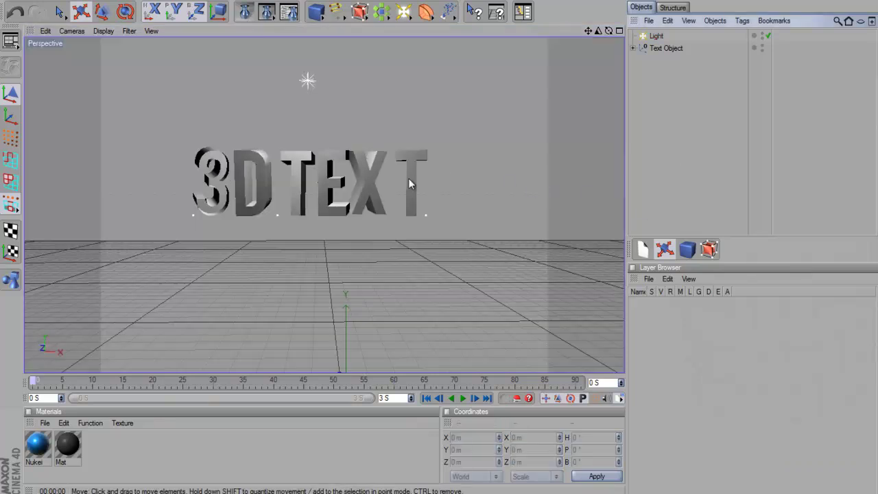
Apply the blue Nukei material to each letter of the 3D text.
left_click_drag(222, 161, 268, 162)
left_click_drag(44, 439, 210, 154)
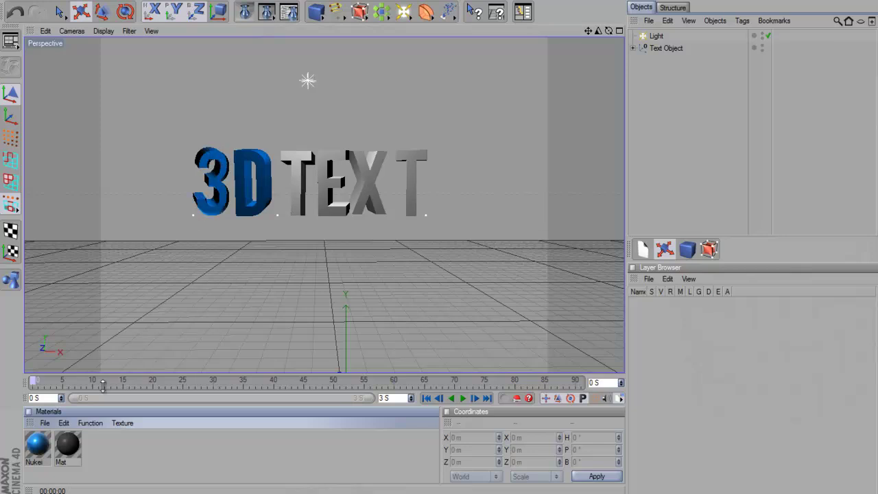
left_click_drag(275, 193, 304, 163)
left_click_drag(38, 444, 332, 167)
left_click_drag(46, 440, 51, 432)
left_click_drag(336, 197, 359, 178)
left_click_drag(41, 445, 219, 300)
left_click_drag(403, 194, 413, 195)
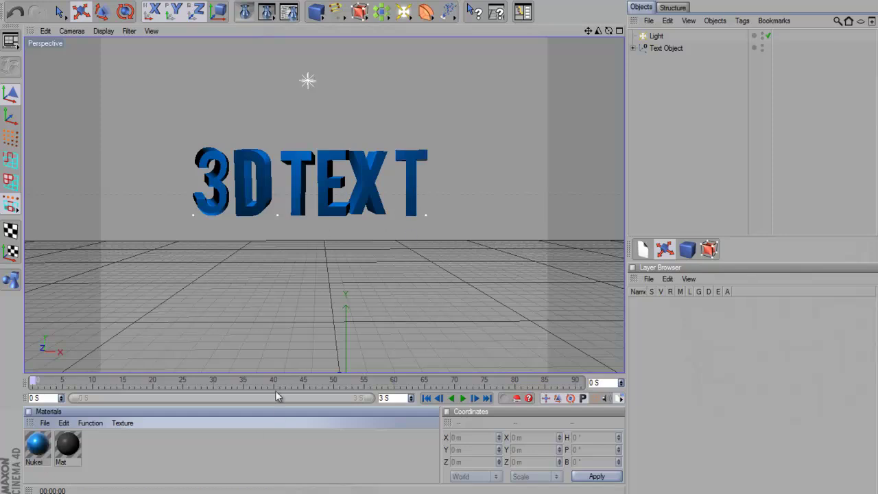
Render the active view to preview the lit blue lettering.
left_click(253, 10)
left_click(257, 13)
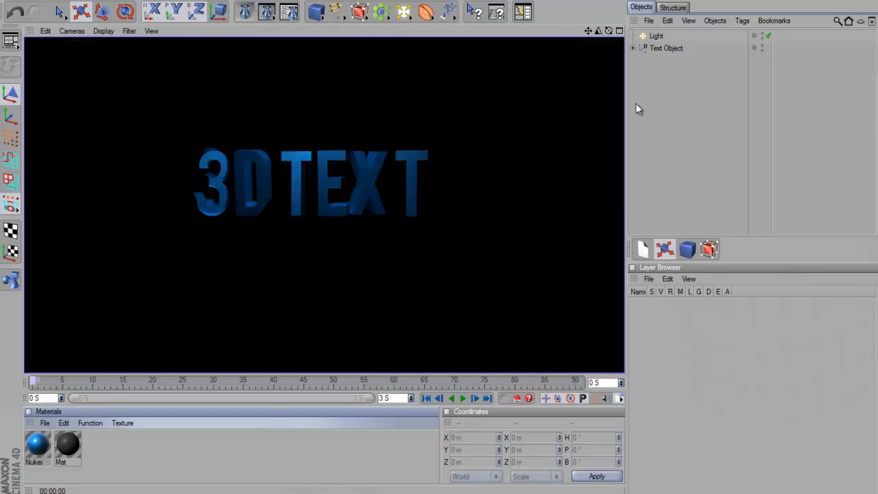
left_click(513, 165)
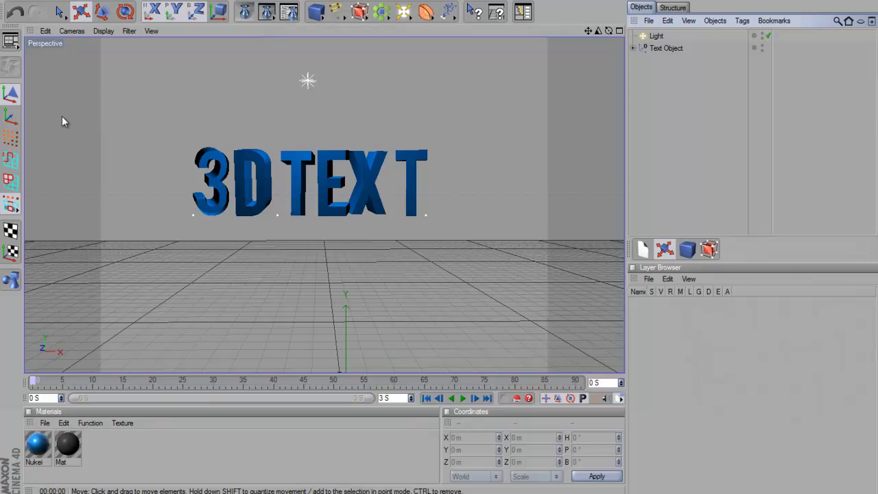
Load the user render preset "No background" and reframe the lettering in the view.
left_click(290, 12)
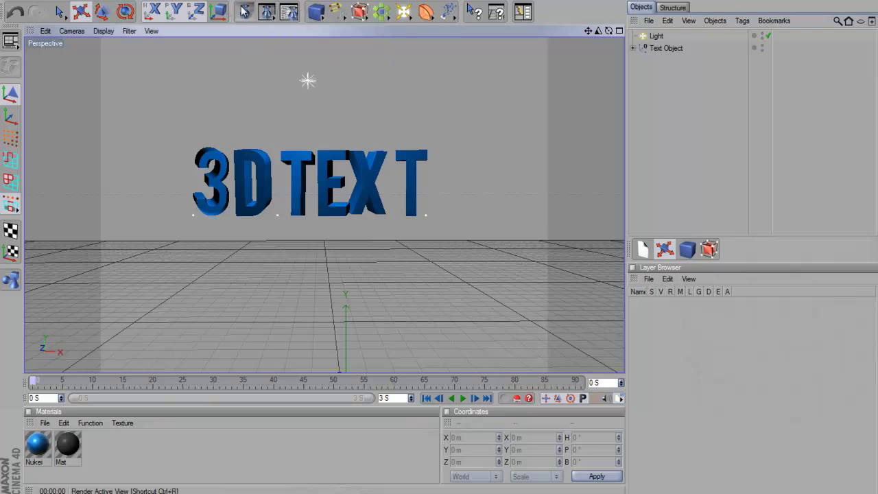
left_click(290, 14)
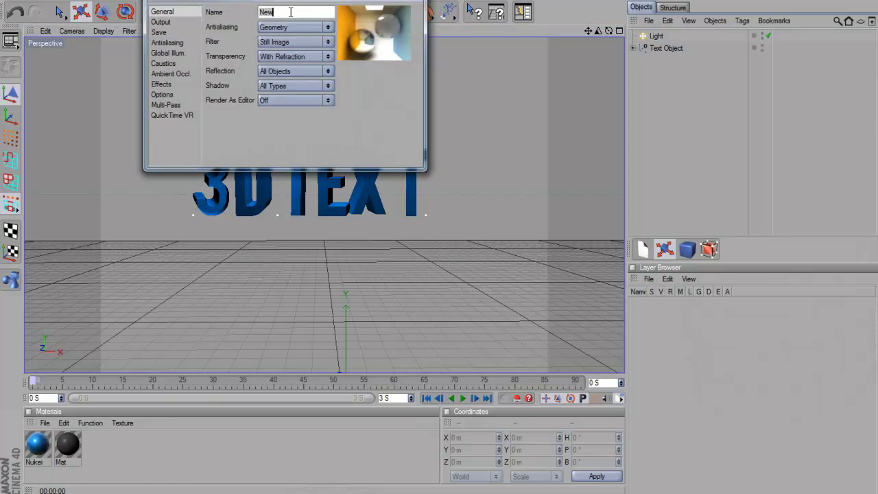
left_click(174, 2)
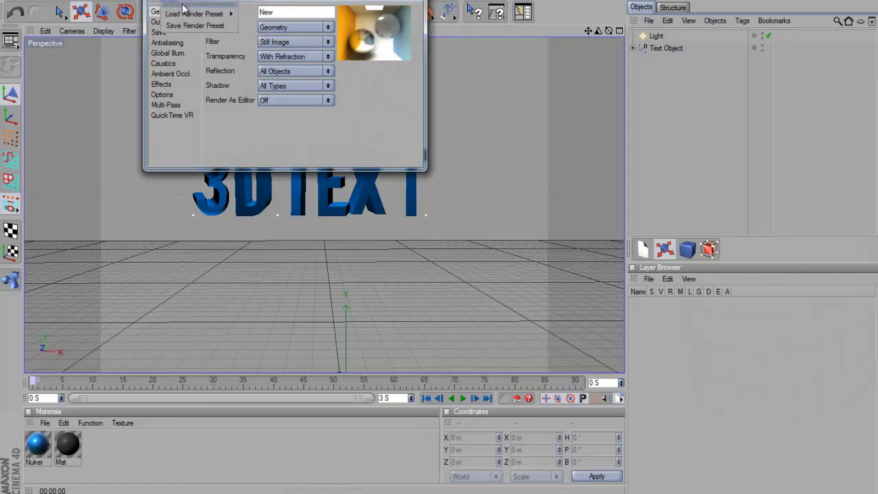
mouse_move(183, 18)
mouse_move(247, 13)
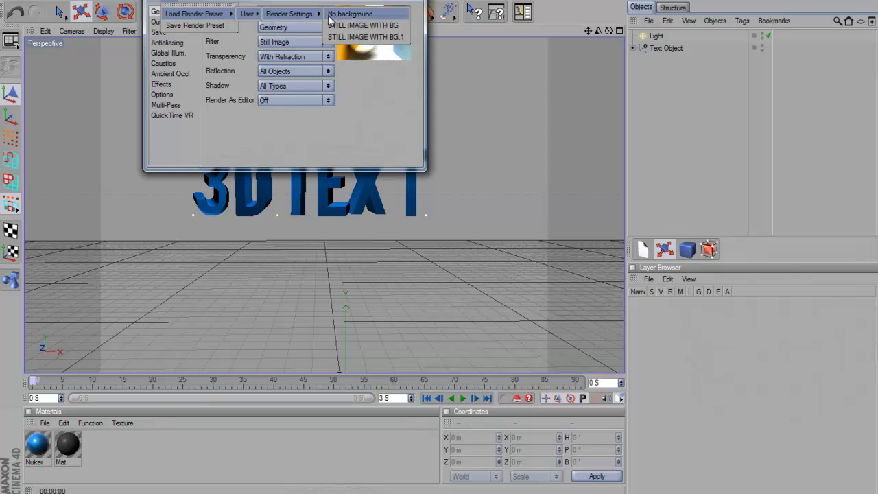
left_click(353, 16)
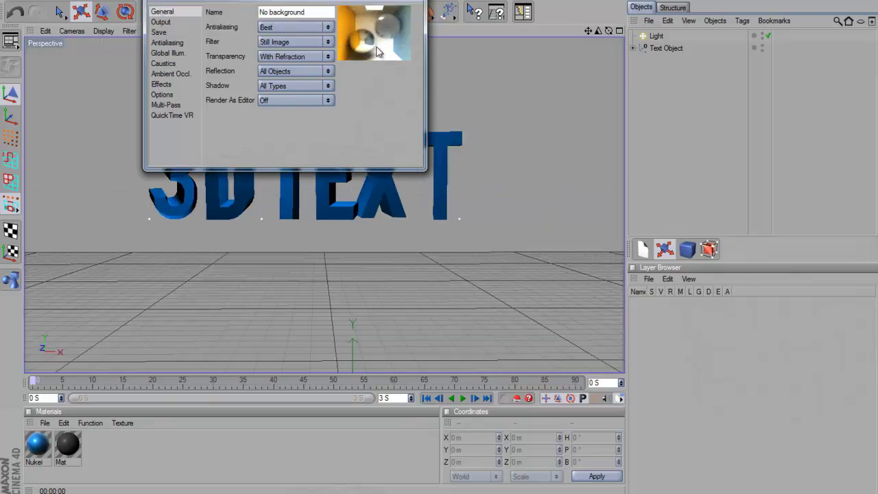
left_click(413, 1)
middle_click_drag(439, 234, 438, 252, "alt")
Set the render's save path to C:\Users\Public\Videos\ghhghg.
left_click(289, 12)
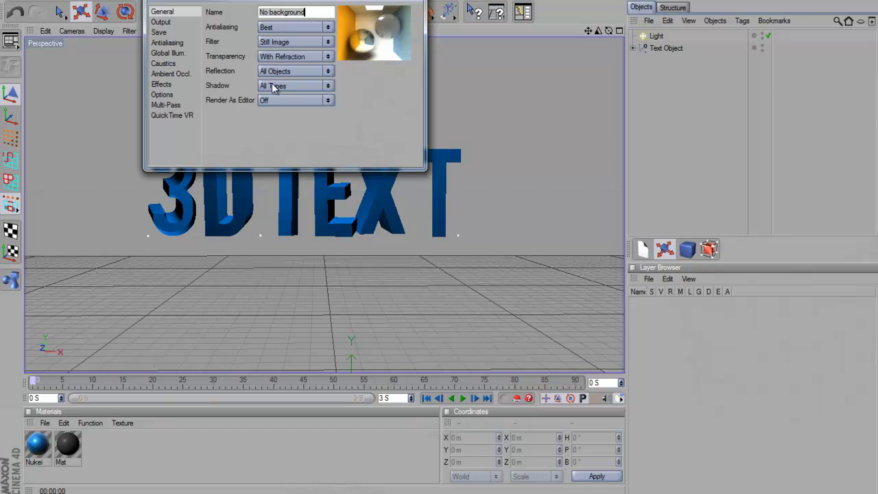
left_click(164, 33)
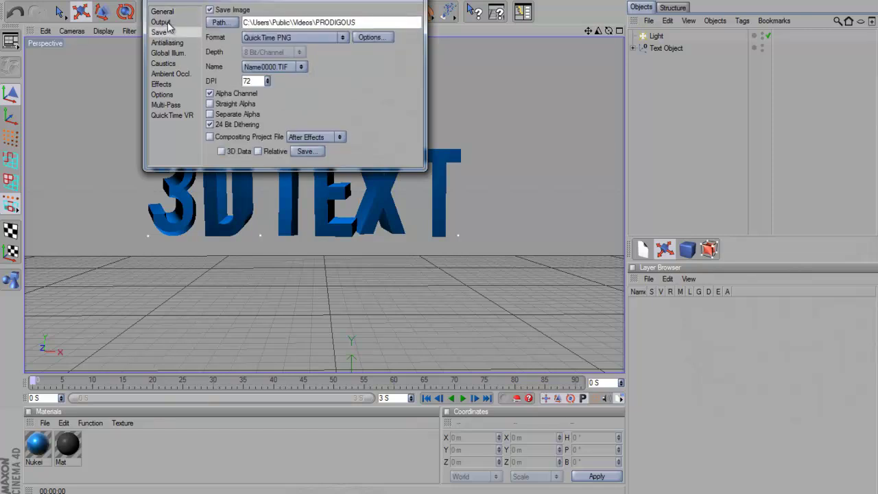
left_click(167, 24)
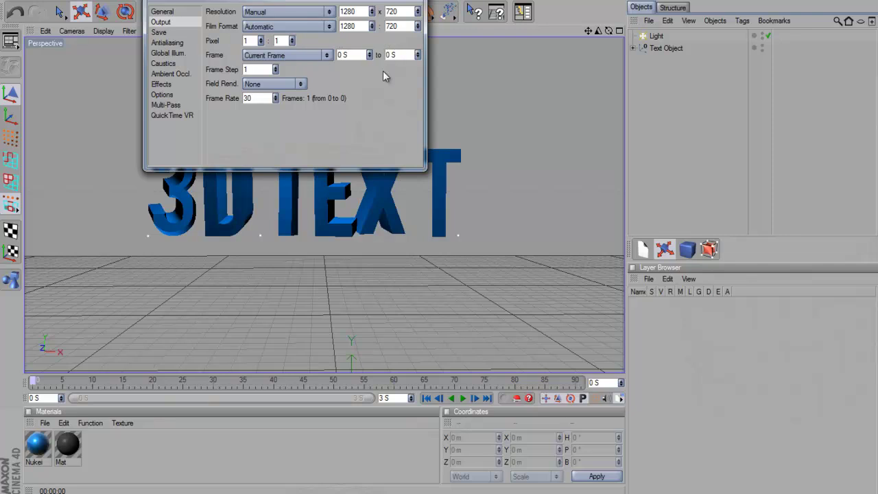
left_click(159, 33)
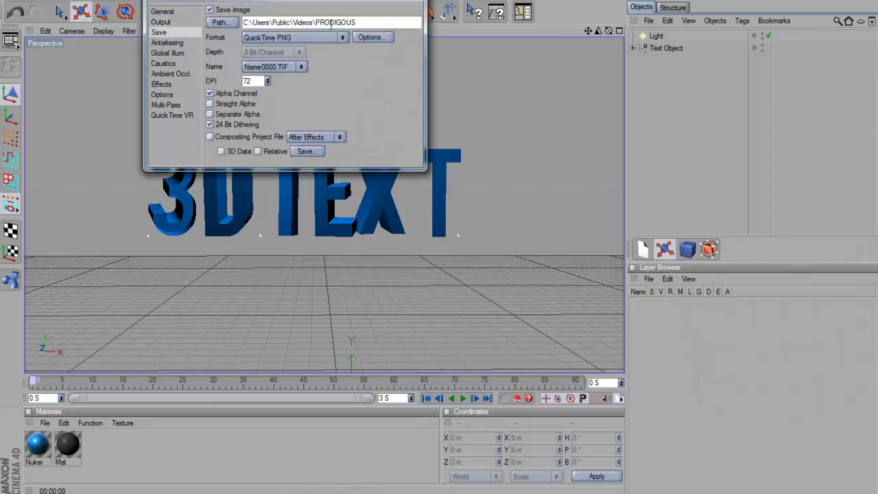
left_click_drag(354, 21, 249, 23)
left_click(304, 20)
mouse_move(321, 20)
left_mouse_down()
mouse_move(388, 19)
mouse_move(308, 28)
mouse_move(354, 31)
mouse_move(318, 32)
left_mouse_up()
type("ghhghg")
Examine the available file formats for saving the rendered image without changing the selected one.
left_click(341, 38)
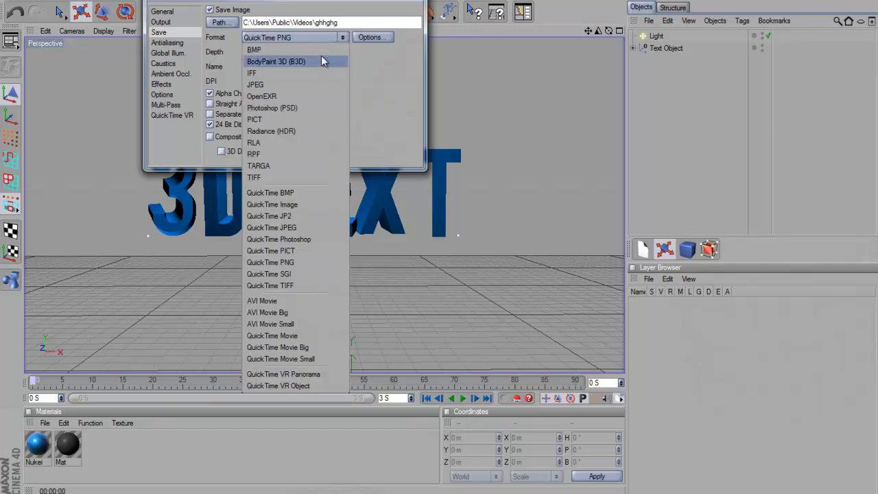
left_click(362, 77)
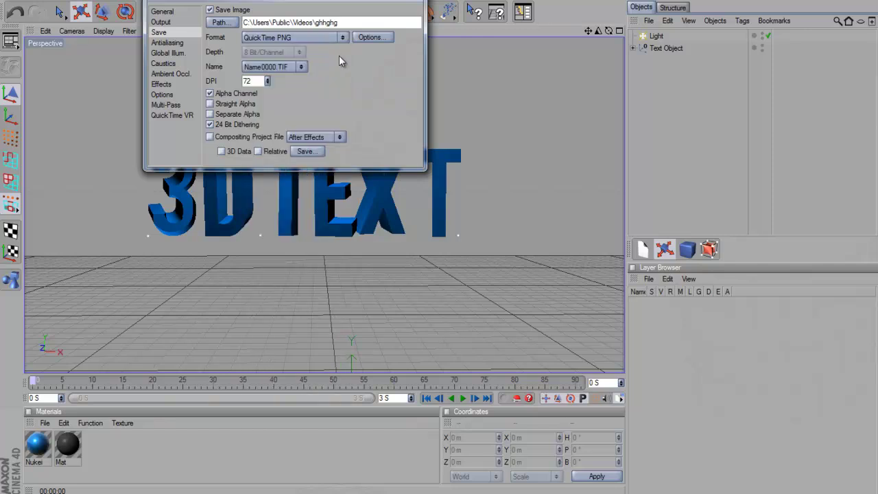
left_click(312, 38)
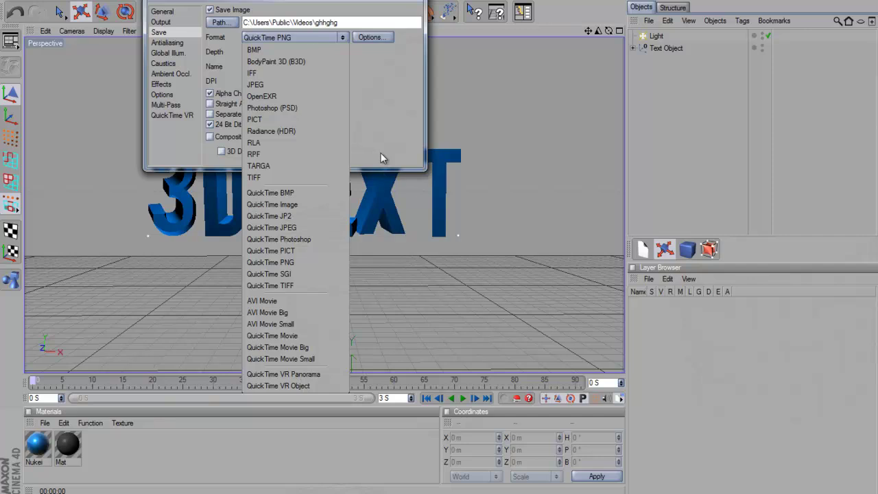
left_click(393, 91)
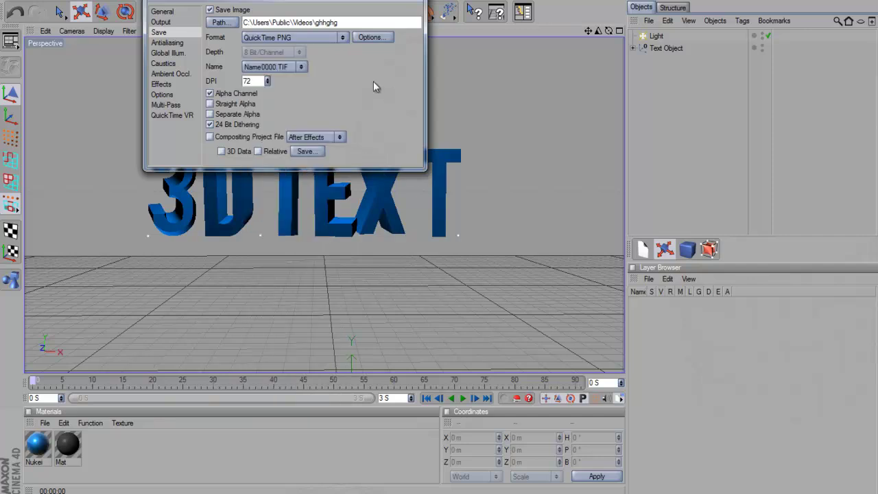
left_click(314, 34)
left_click(364, 122)
Review the remaining render settings, including Antialiasing, Global Illumination, Ambient Occlusion, Effects, Options and QuickTime VR.
left_click(165, 44)
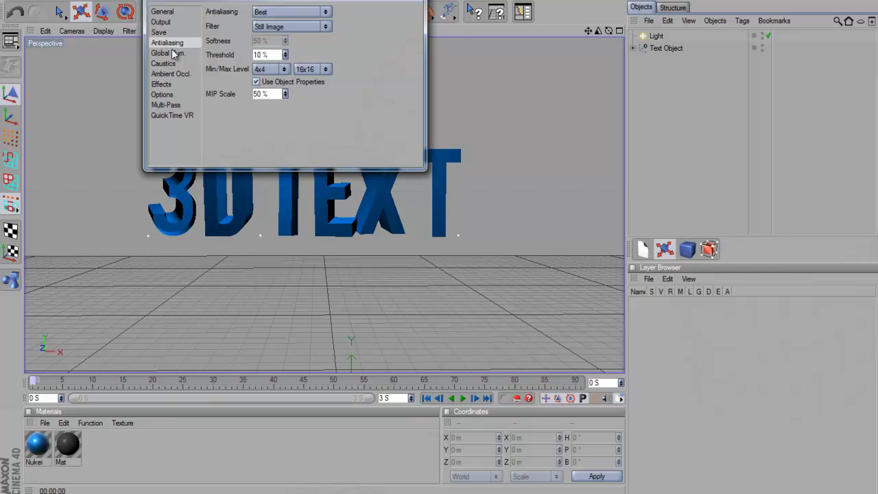
left_click(170, 116)
left_click(167, 95)
left_click(166, 85)
left_click(166, 74)
left_click(169, 53)
left_click(169, 43)
left_click(412, 1)
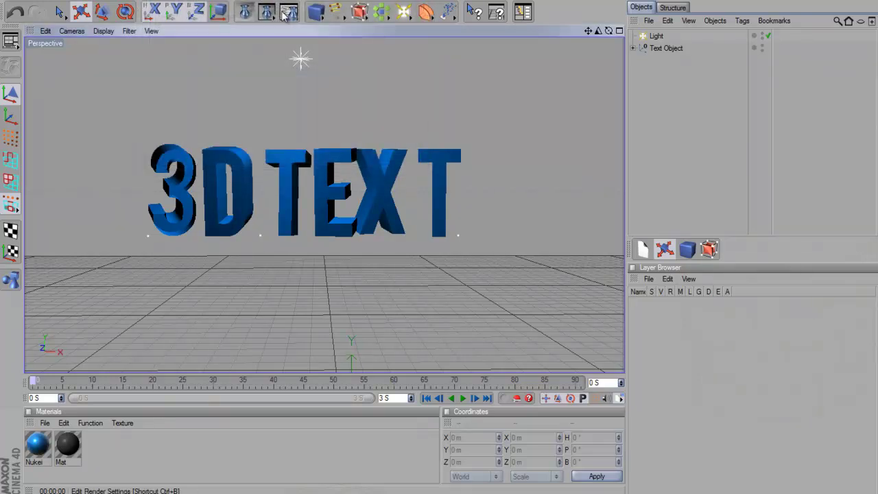
Recheck the render's save settings and render the final image to file.
left_click(286, 12)
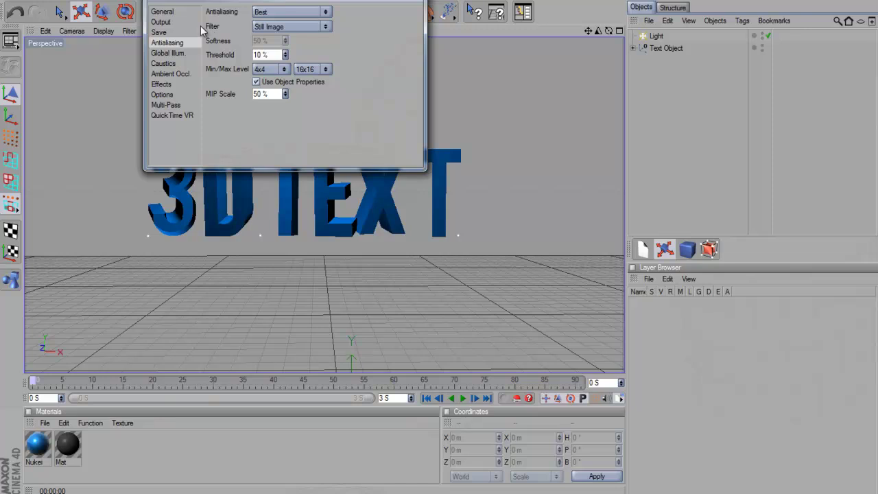
left_click(160, 32)
left_click(412, 1)
left_click_drag(267, 16, 326, 71)
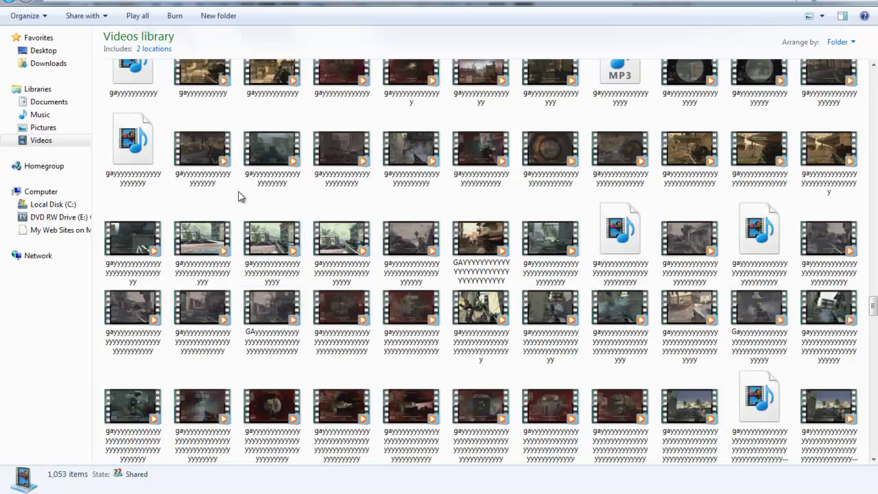
Switch to Windows Explorer, find ghhghg.png in the Videos library and inspect it in Nero PhotoSnap Viewer.
key("g")
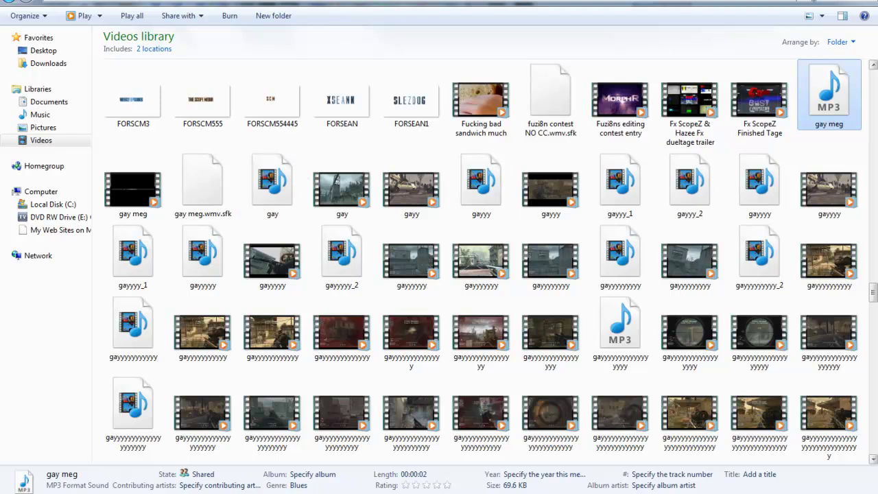
left_click_drag(873, 293, 874, 355)
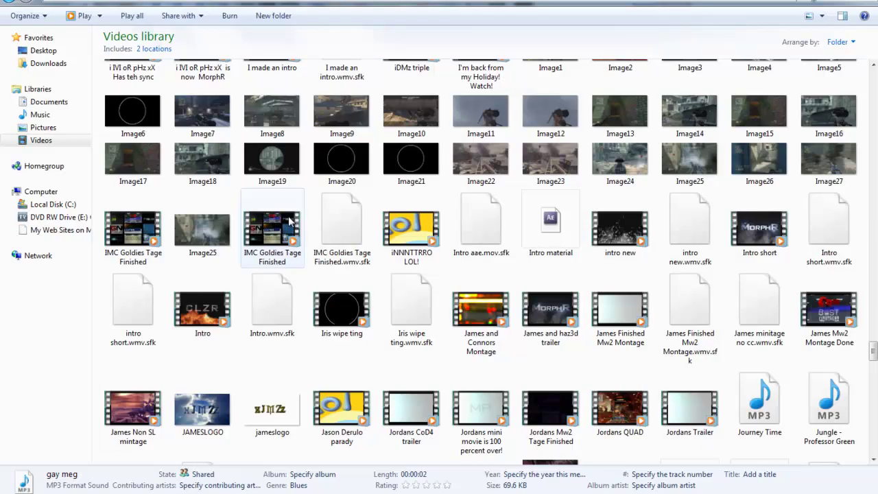
scroll(420, 177, "up", 3)
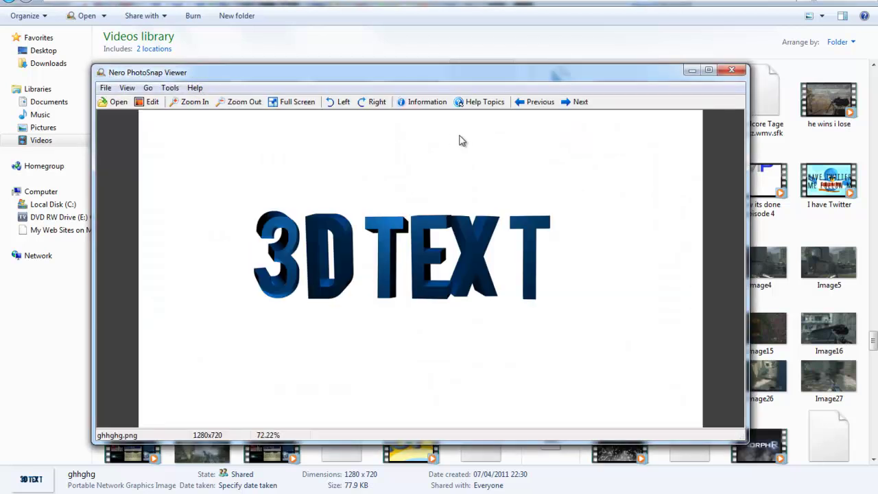
left_click_drag(460, 83, 420, 58)
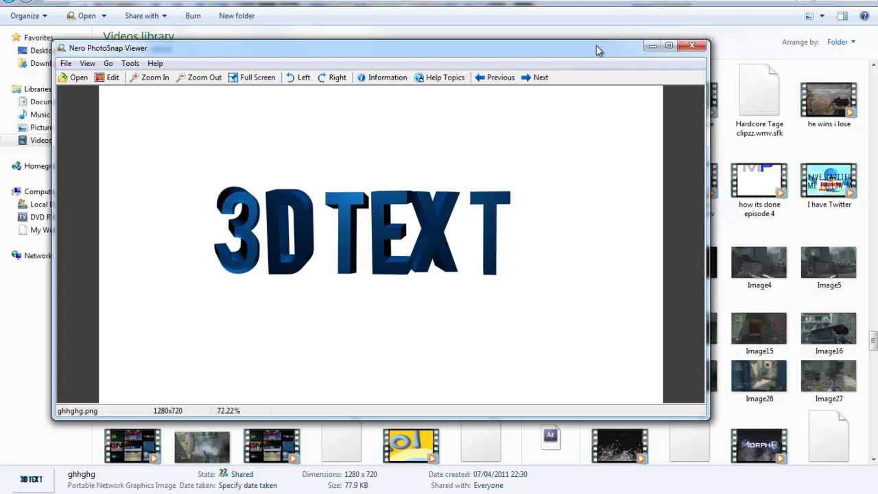
scroll(597, 48, "down", 2)
scroll(598, 68, "up", 2)
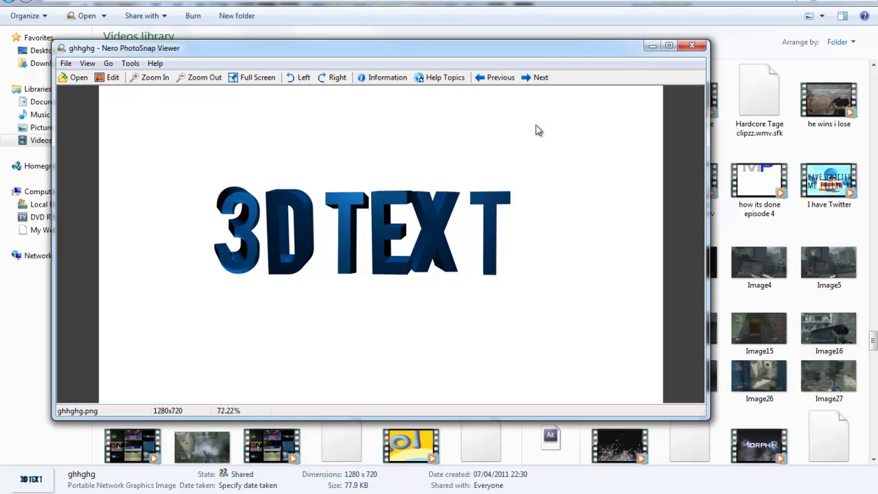